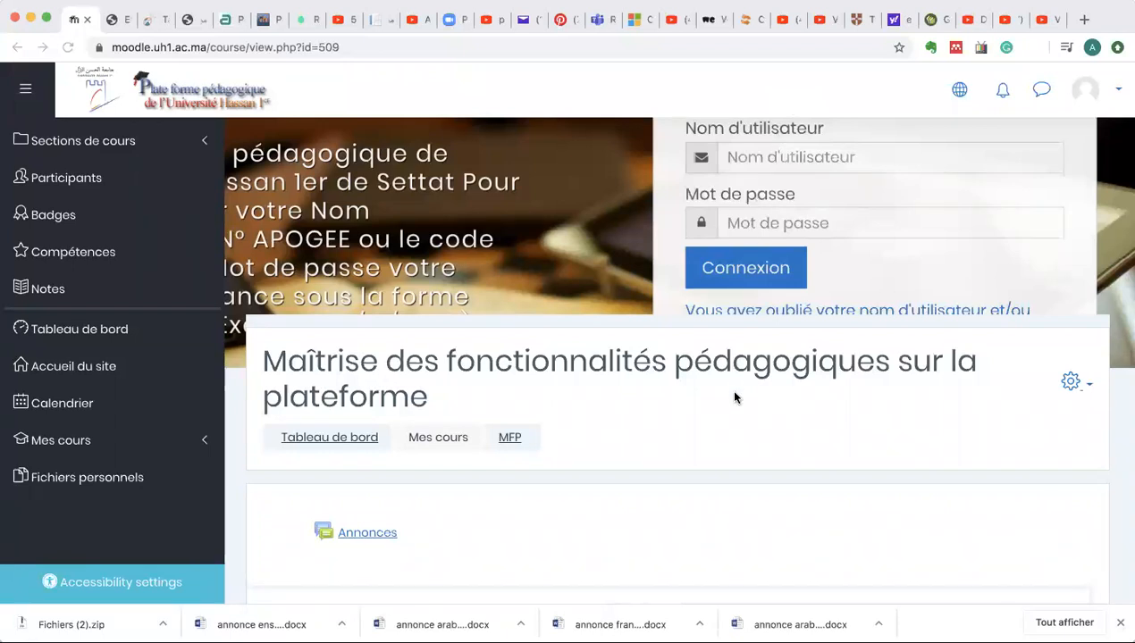
Turn on edit mode for the course "Maîtrise des fonctionnalités pédagogiques sur la plateforme".
{"action": "scroll", "coordinate": [735, 398], "scroll_direction": "down", "scroll_amount": 5}
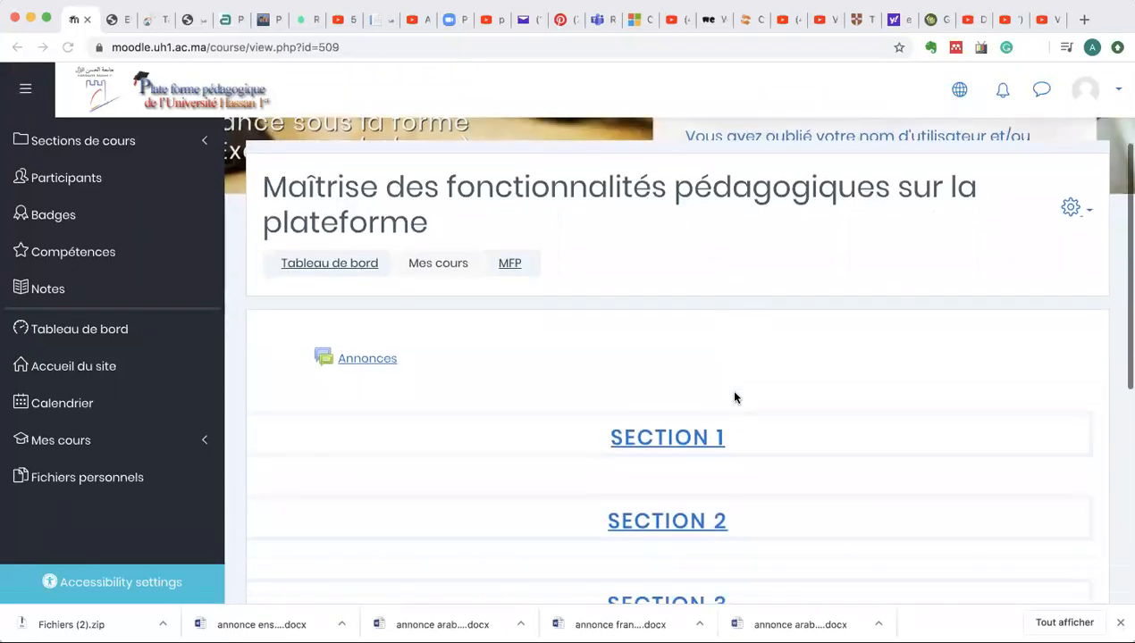
{"action": "scroll", "coordinate": [734, 396], "scroll_direction": "down", "scroll_amount": 3}
{"action": "scroll", "coordinate": [734, 396], "scroll_direction": "up", "scroll_amount": 3}
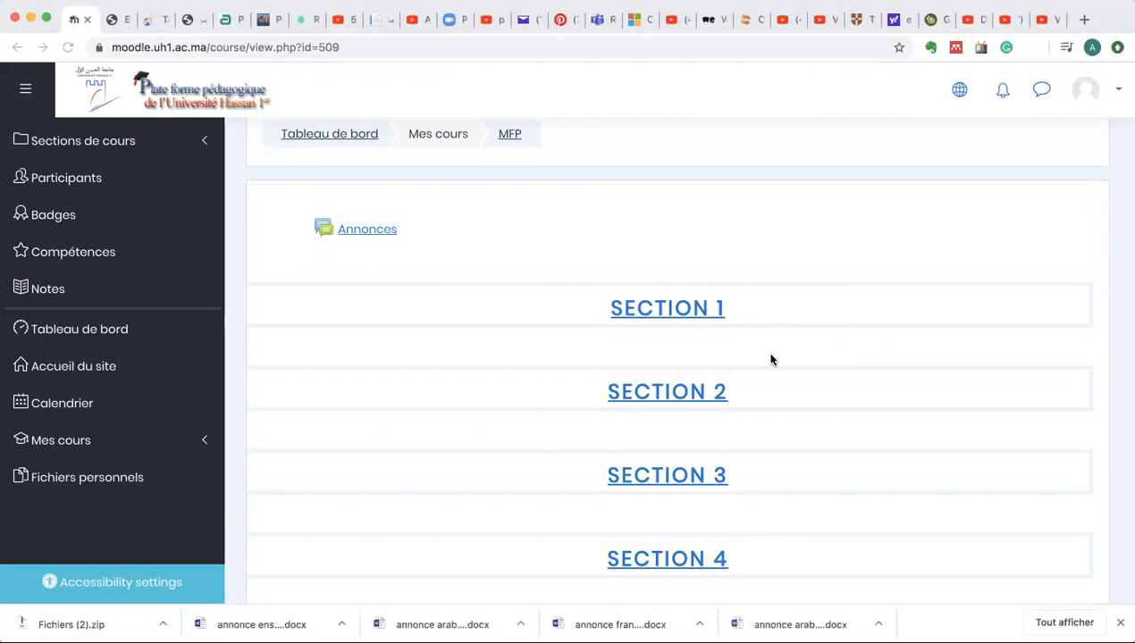
{"action": "scroll", "coordinate": [771, 360], "scroll_direction": "up", "scroll_amount": 2}
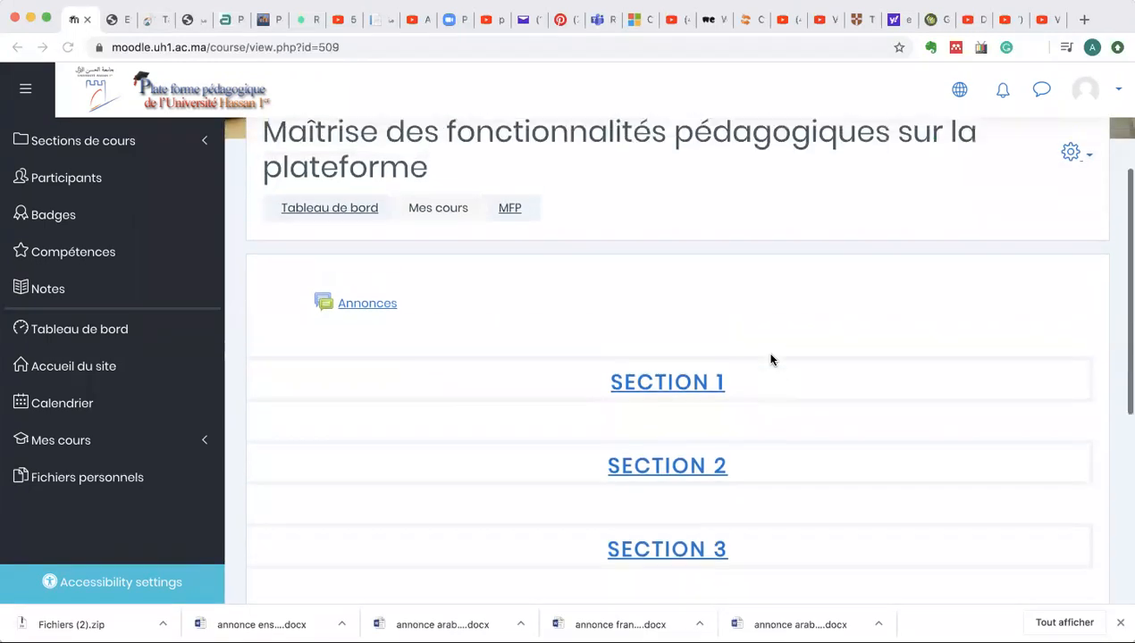
{"action": "left_click", "coordinate": [1087, 160]}
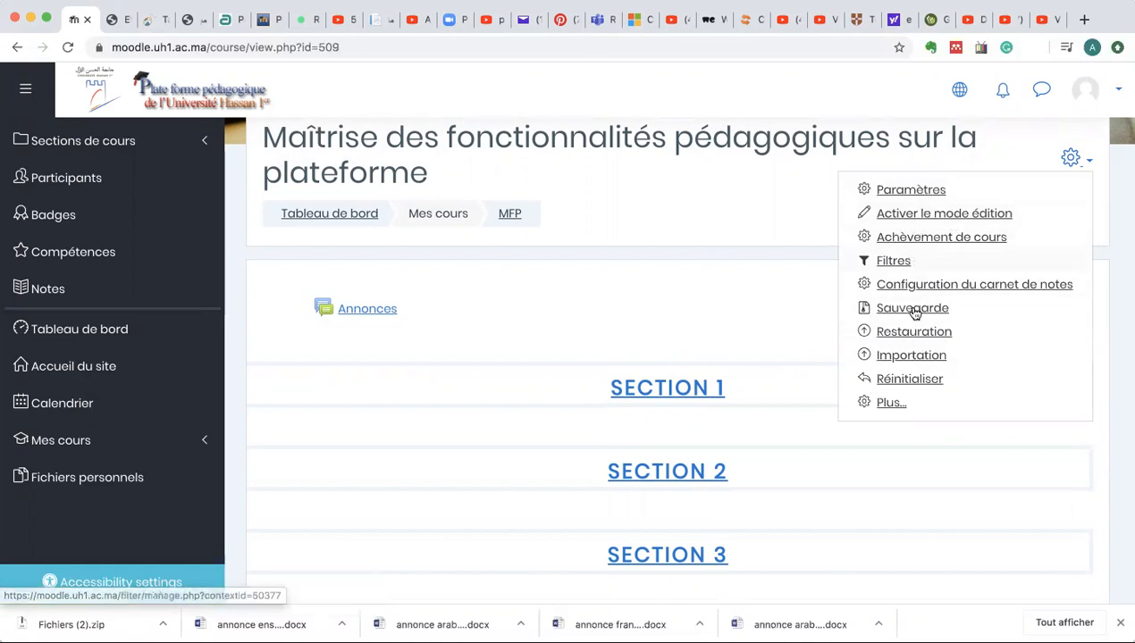
{"action": "left_click", "coordinate": [943, 219]}
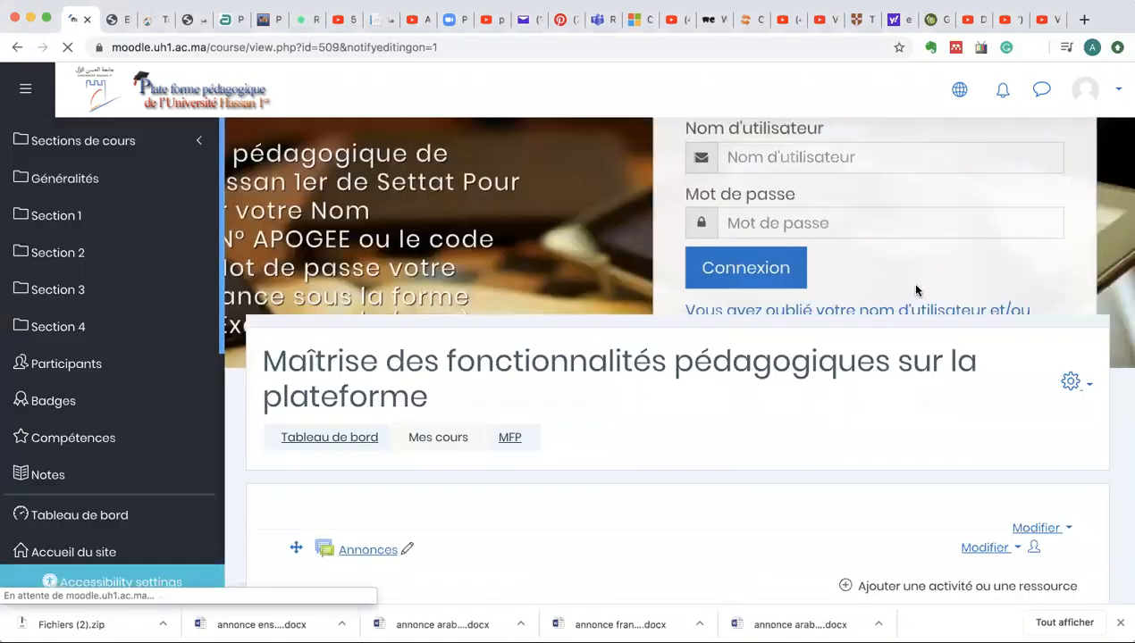
{"action": "scroll", "coordinate": [892, 398], "scroll_direction": "down", "scroll_amount": 3}
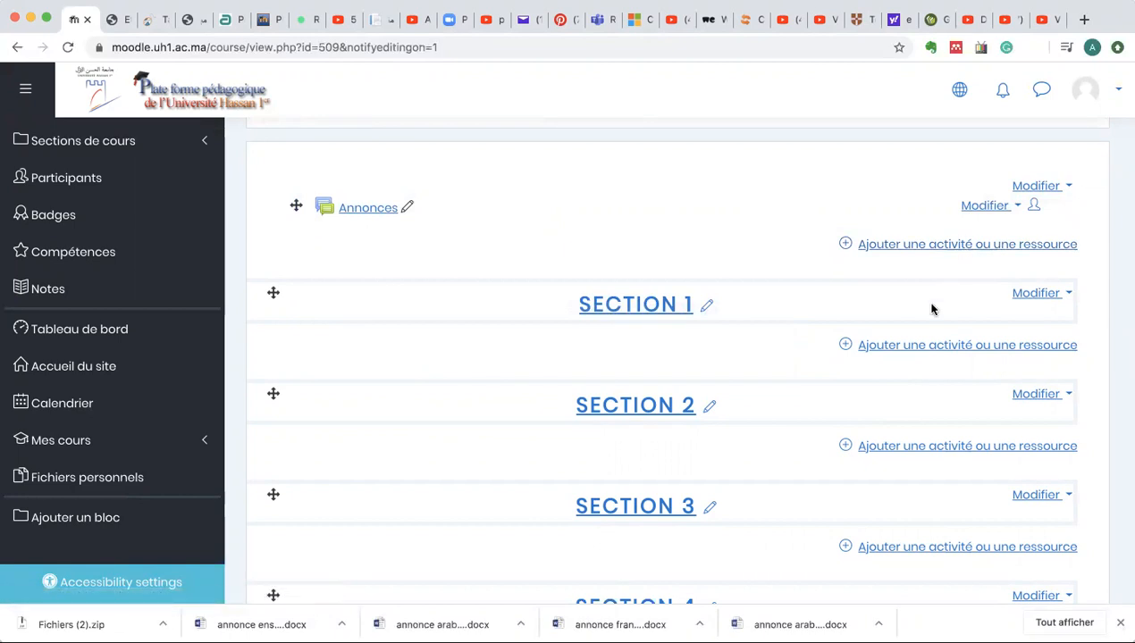
{"action": "scroll", "coordinate": [990, 290], "scroll_direction": "down", "scroll_amount": 1}
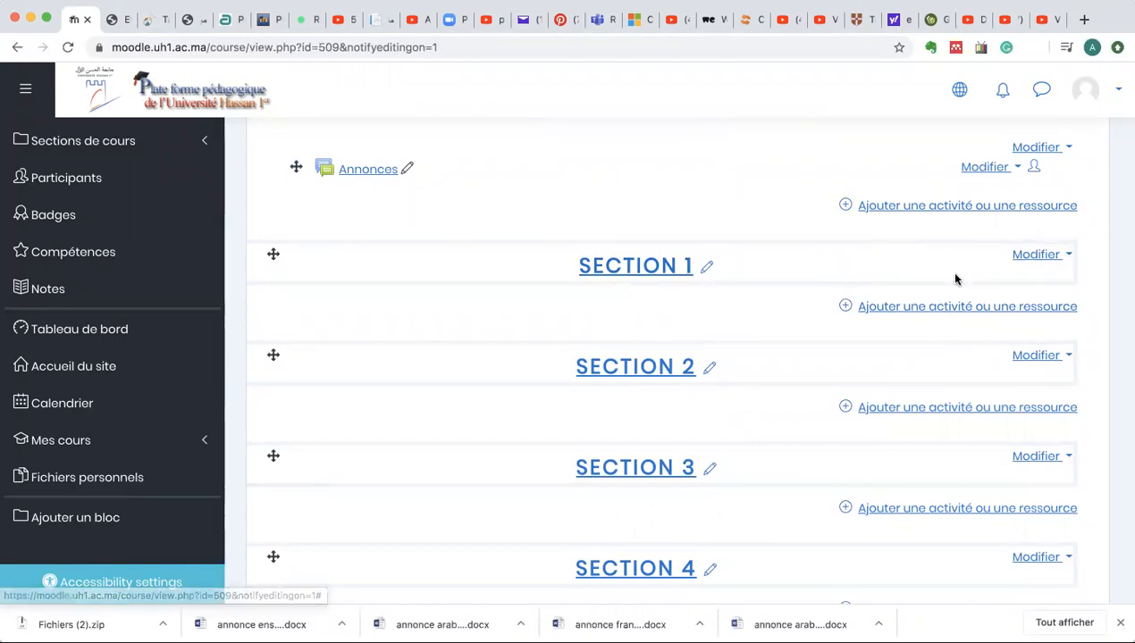
{"action": "left_click", "coordinate": [707, 271]}
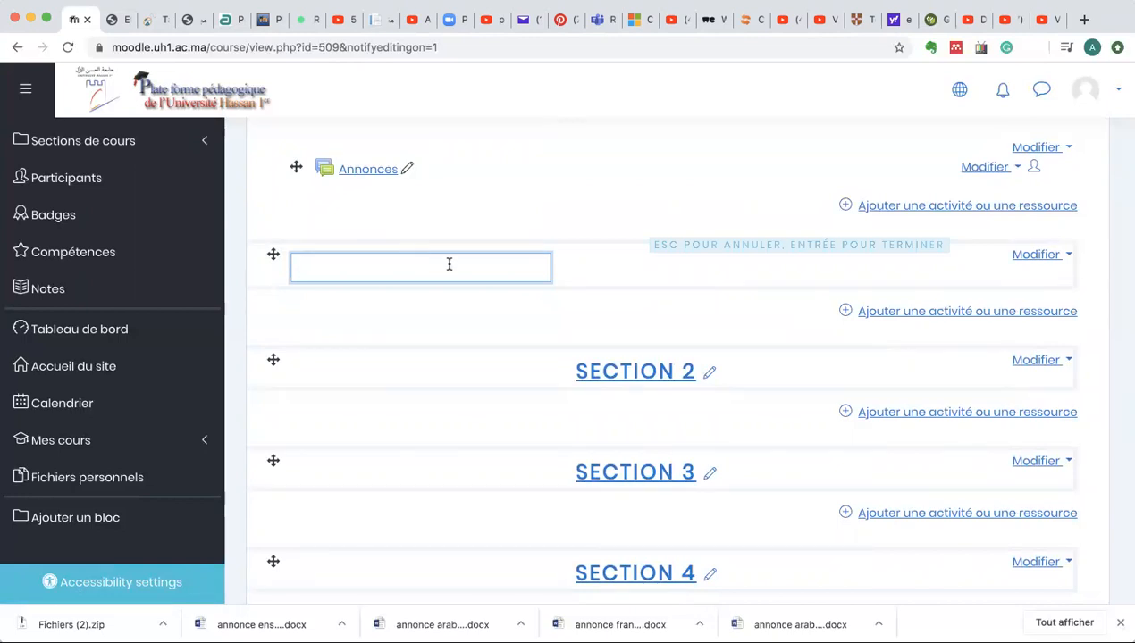
{"action": "left_click", "coordinate": [569, 271]}
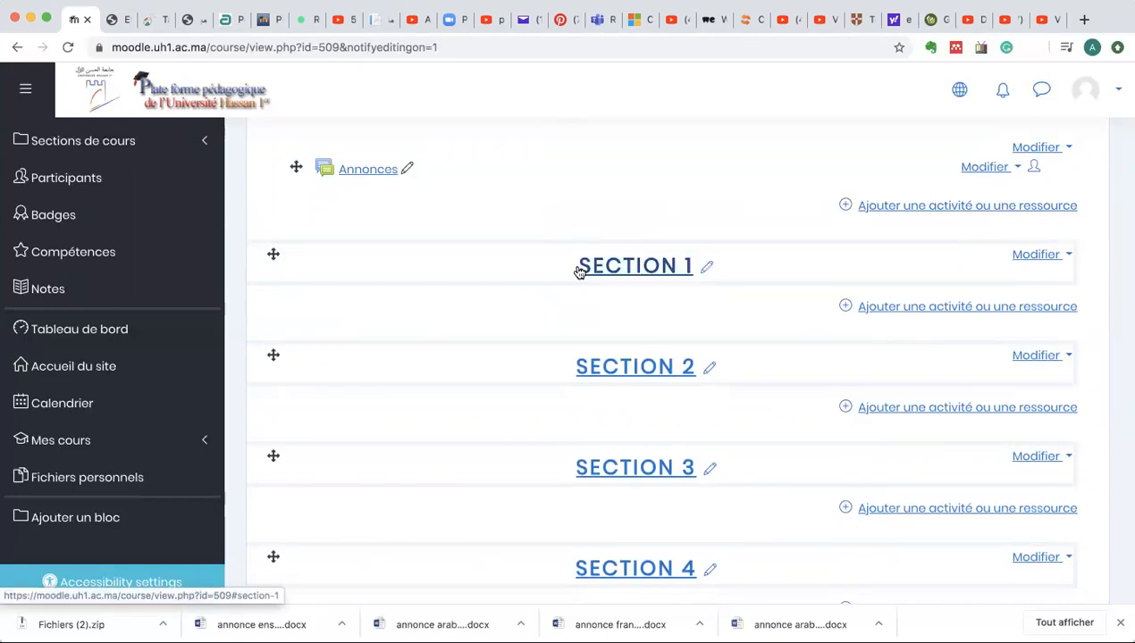
Hide Section 1 from students and make it visible again.
{"action": "left_click", "coordinate": [1040, 255]}
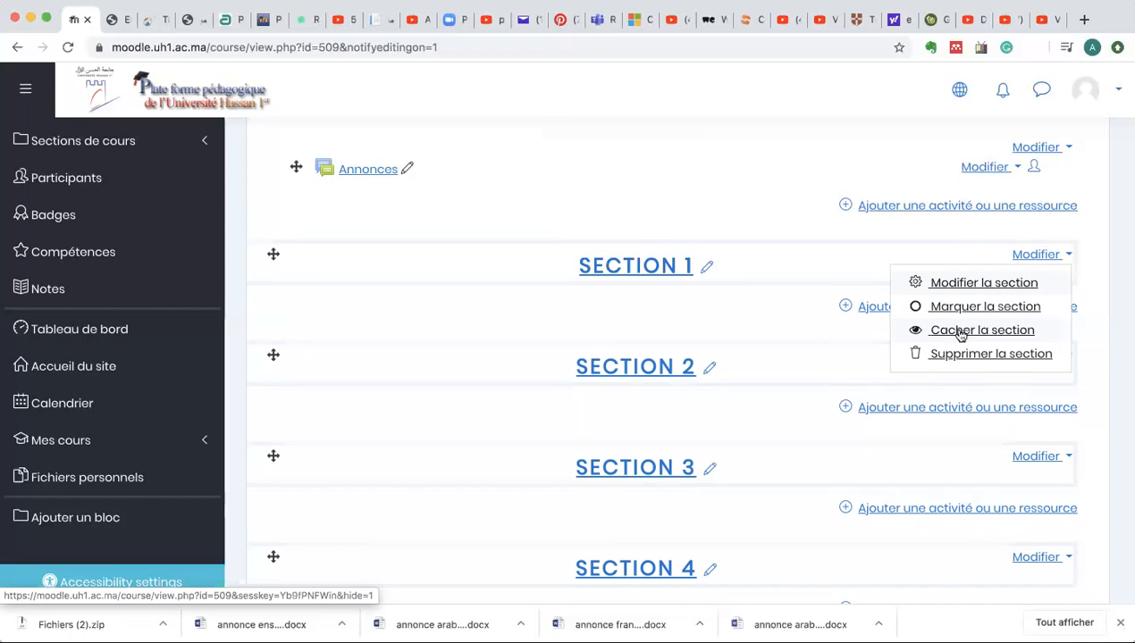
{"action": "left_click", "coordinate": [946, 332]}
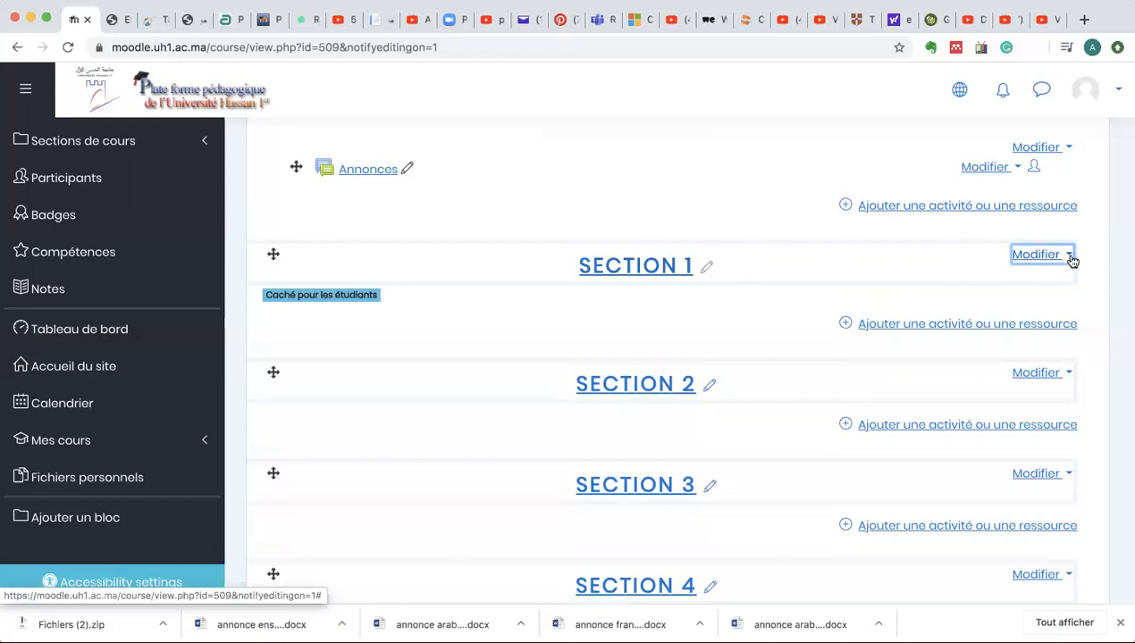
{"action": "left_click", "coordinate": [1041, 255]}
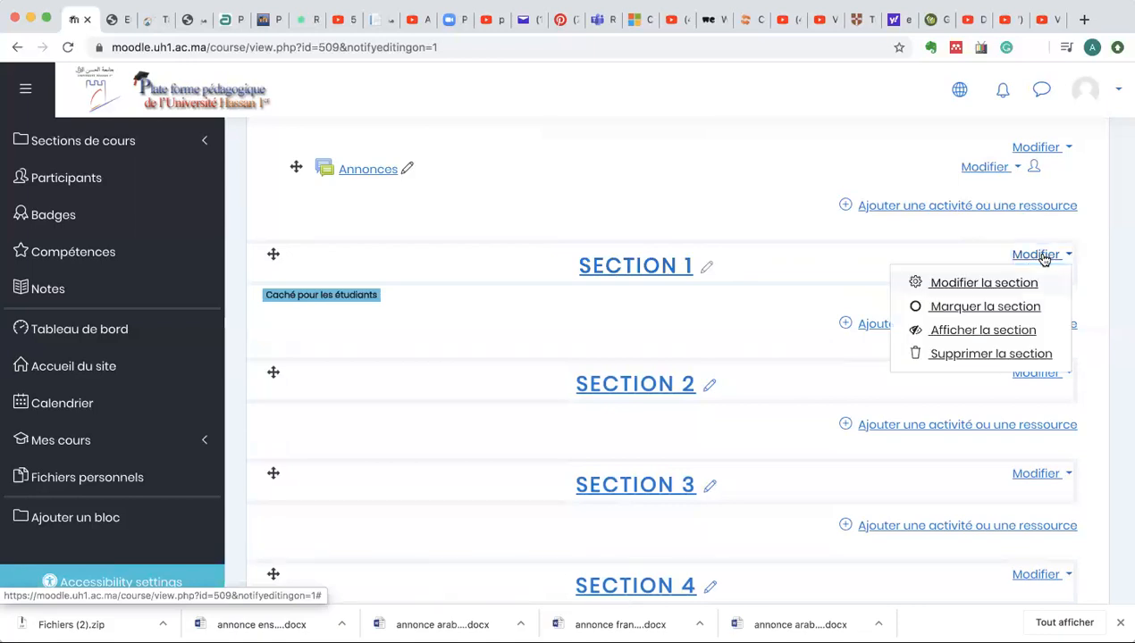
{"action": "left_click", "coordinate": [964, 333]}
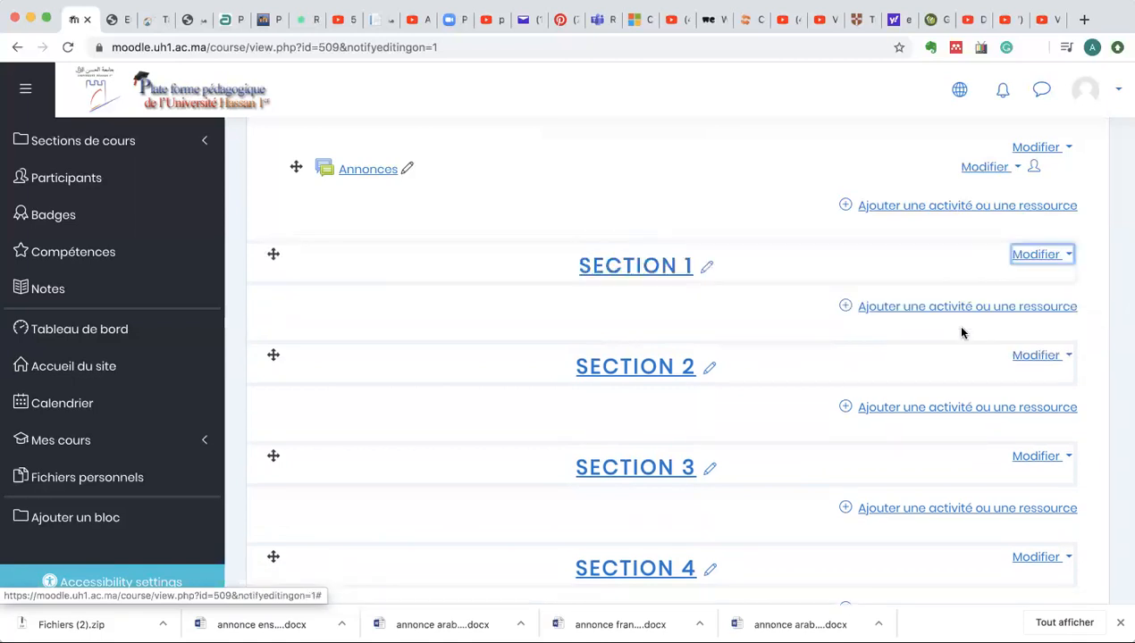
Edit Section 1 and give it the custom name "Paramétrer le cours".
{"action": "left_click", "coordinate": [1049, 259]}
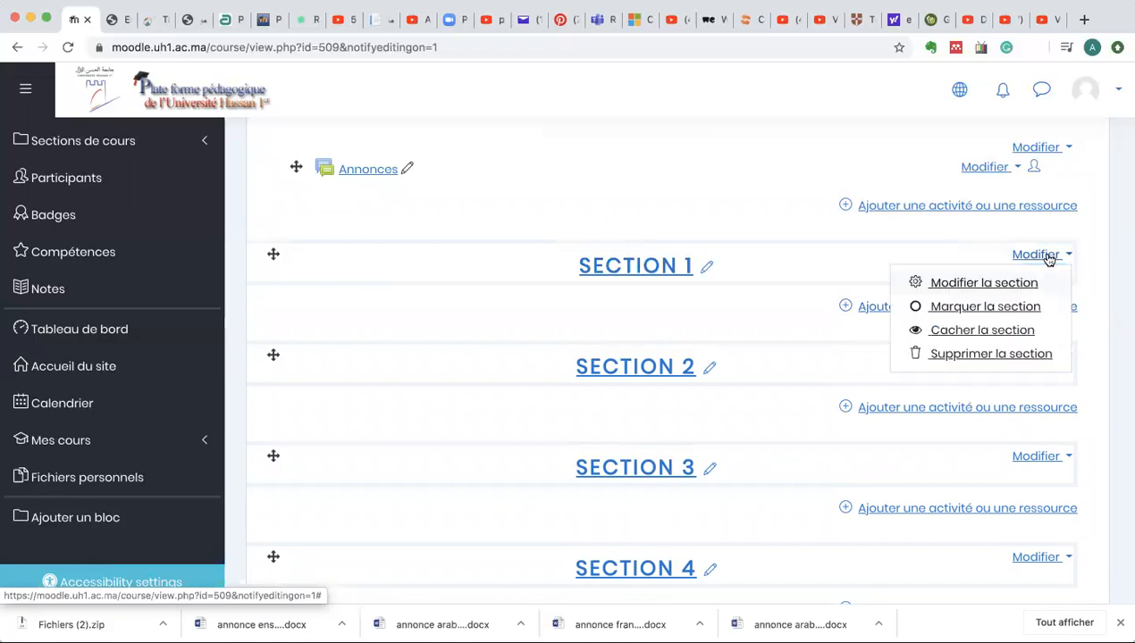
{"action": "left_click", "coordinate": [999, 291]}
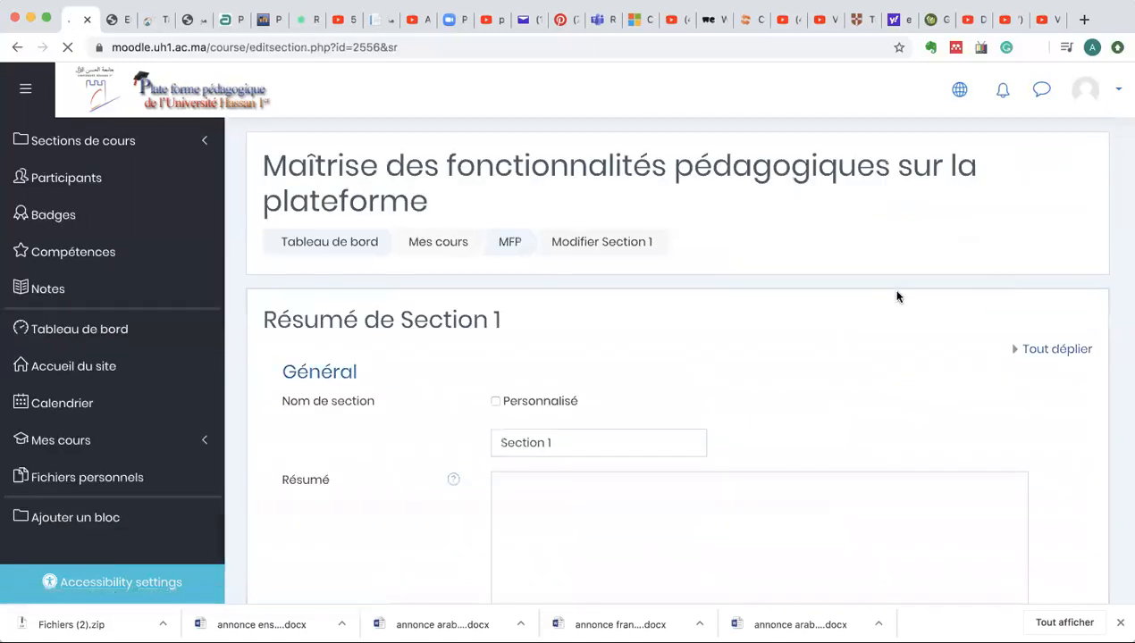
{"action": "scroll", "coordinate": [751, 396], "scroll_direction": "down", "scroll_amount": 1}
{"action": "scroll", "coordinate": [752, 396], "scroll_direction": "down", "scroll_amount": 1}
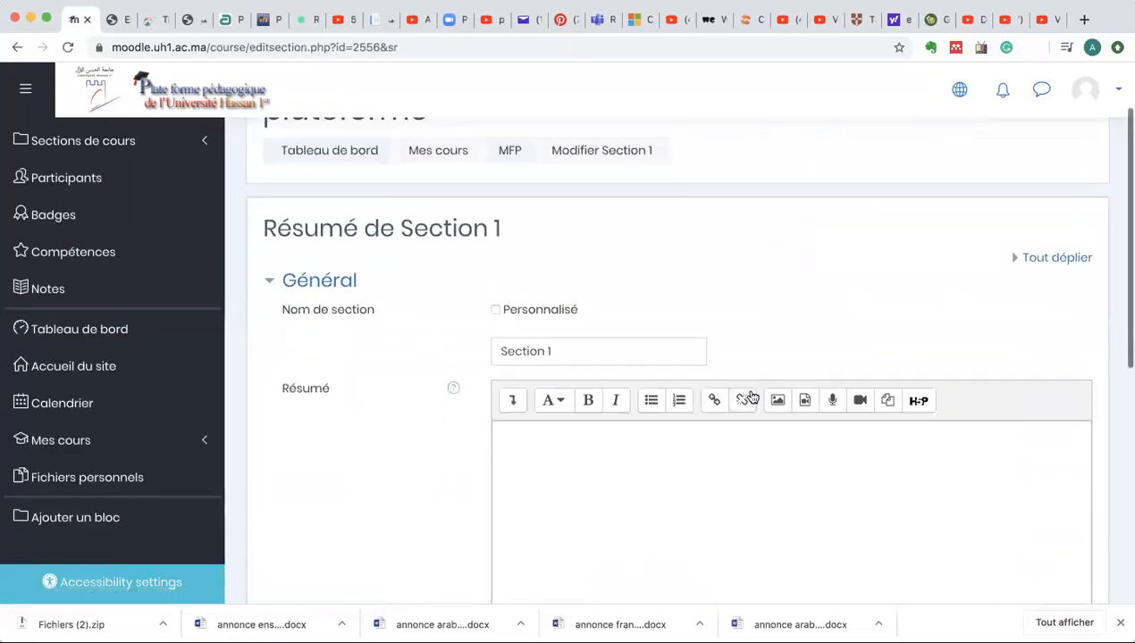
{"action": "scroll", "coordinate": [747, 477], "scroll_direction": "down", "scroll_amount": 1}
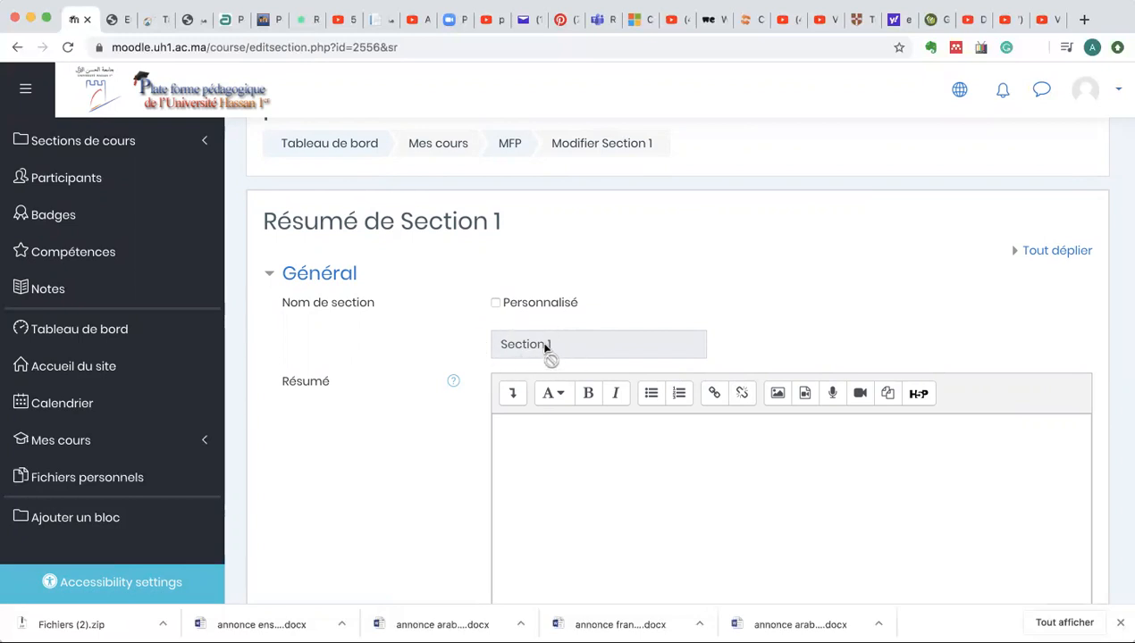
{"action": "left_click", "coordinate": [496, 305]}
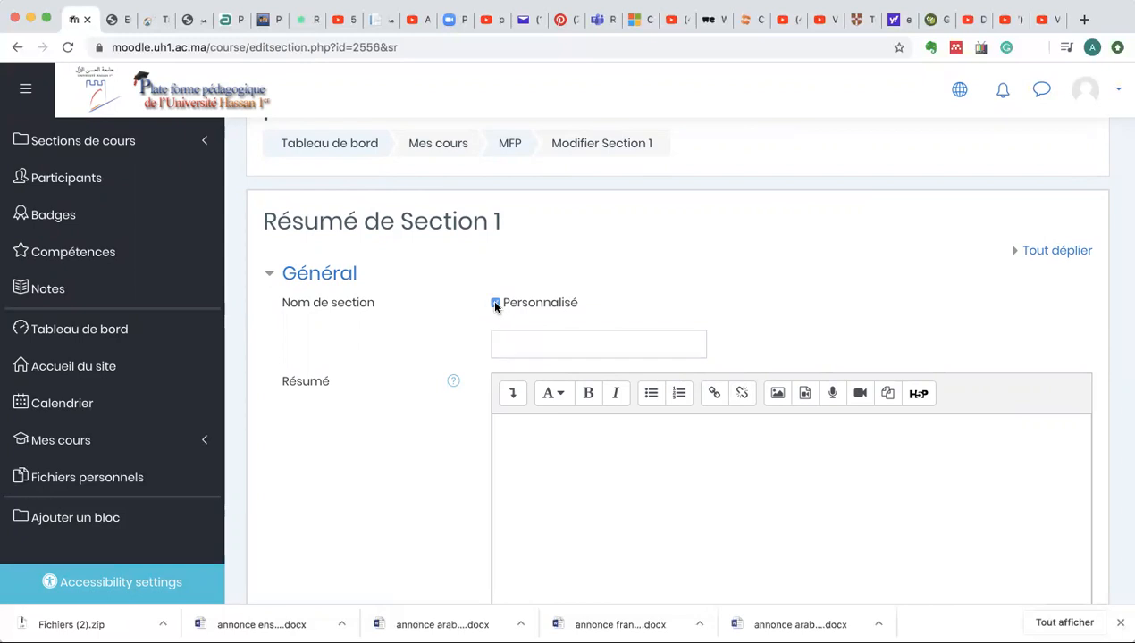
{"action": "left_click", "coordinate": [507, 341]}
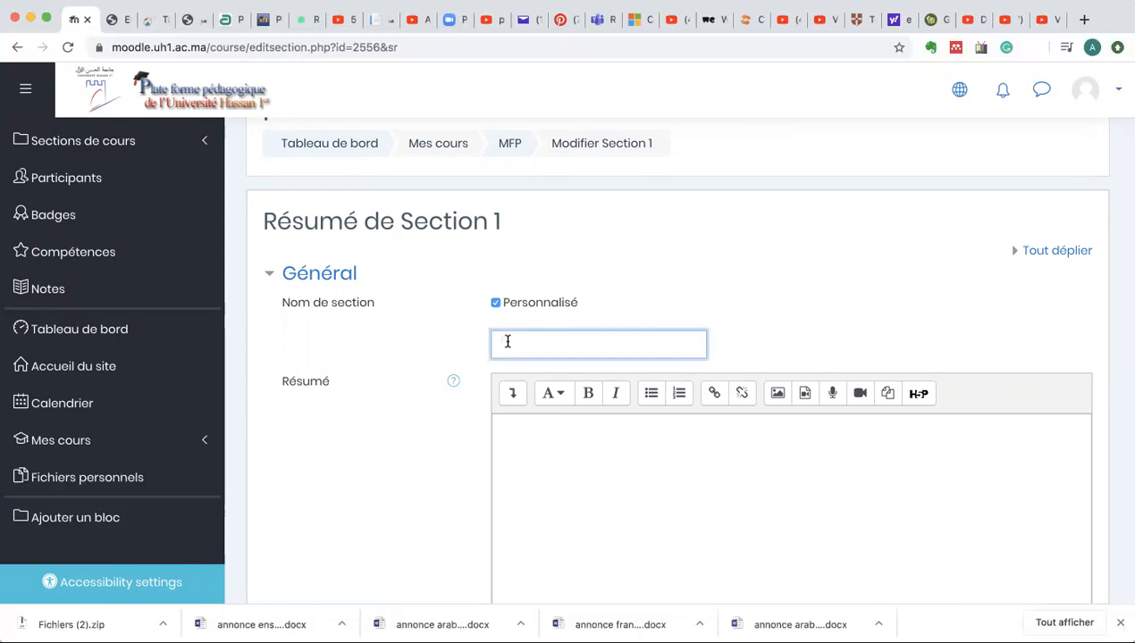
{"action": "type", "text": "Paramétrer l"}
{"action": "type", "text": "e cours"}
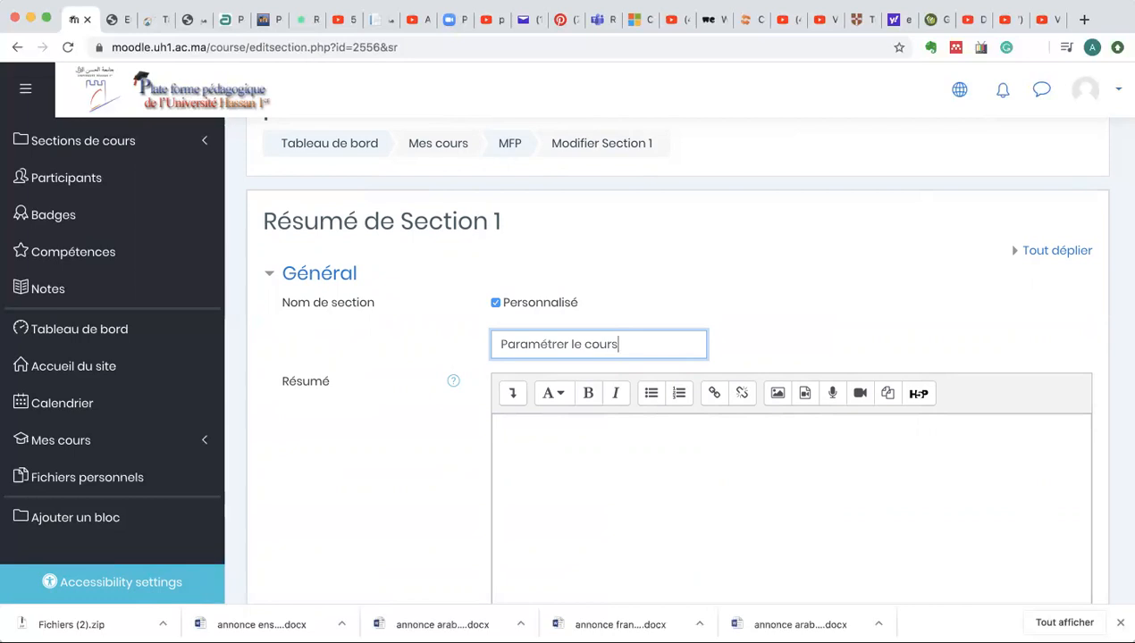
Enter "Ce thème porte sur .." as the summary of the first section.
{"action": "left_click", "coordinate": [588, 428]}
{"action": "scroll", "coordinate": [588, 428], "scroll_direction": "down", "scroll_amount": 5}
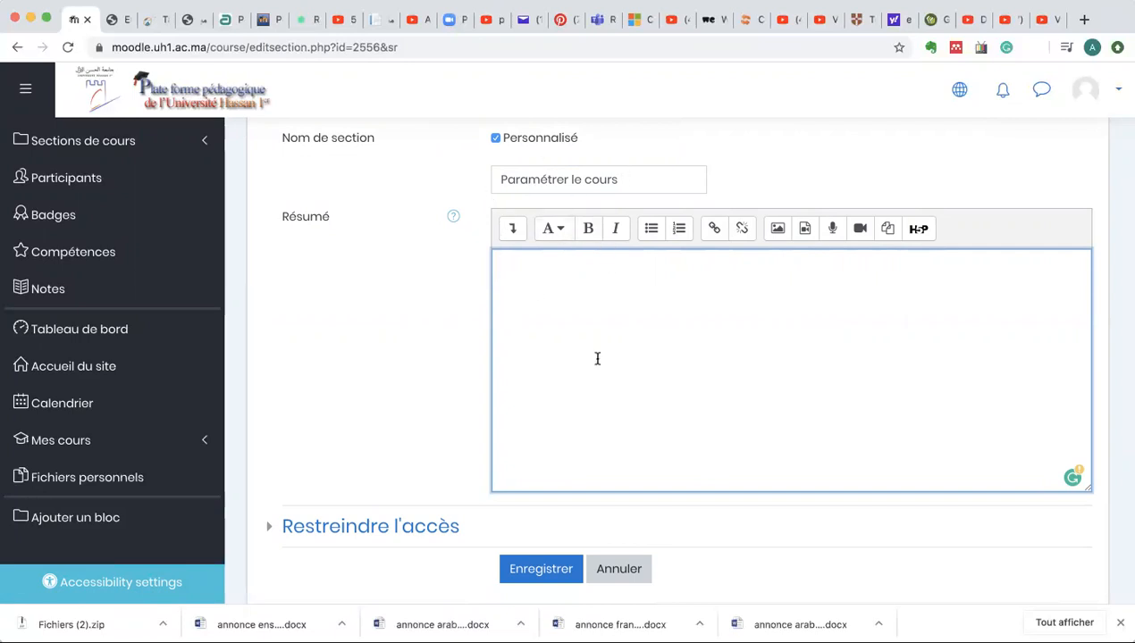
{"action": "type", "text": "Ce thème porte s"}
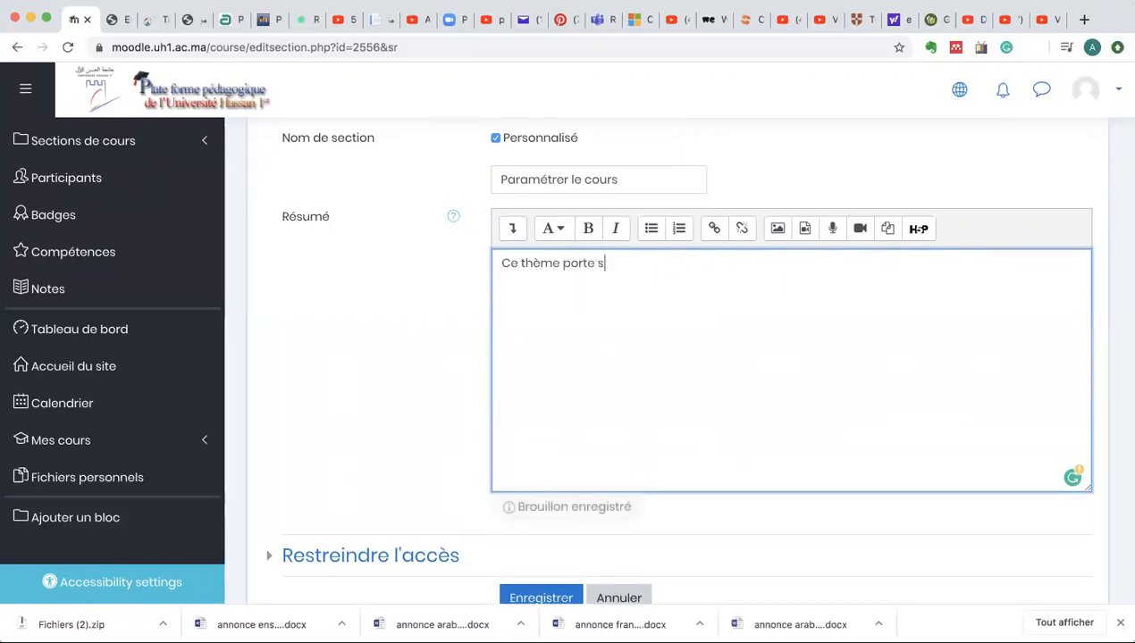
{"action": "type", "text": "ur .."}
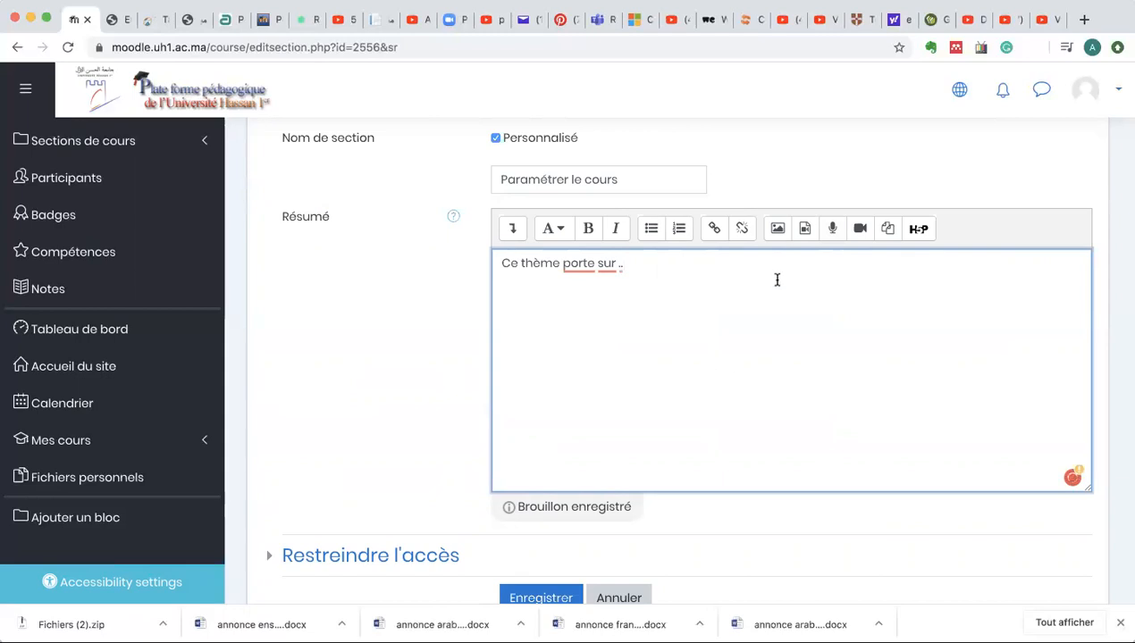
{"action": "left_click", "coordinate": [778, 229]}
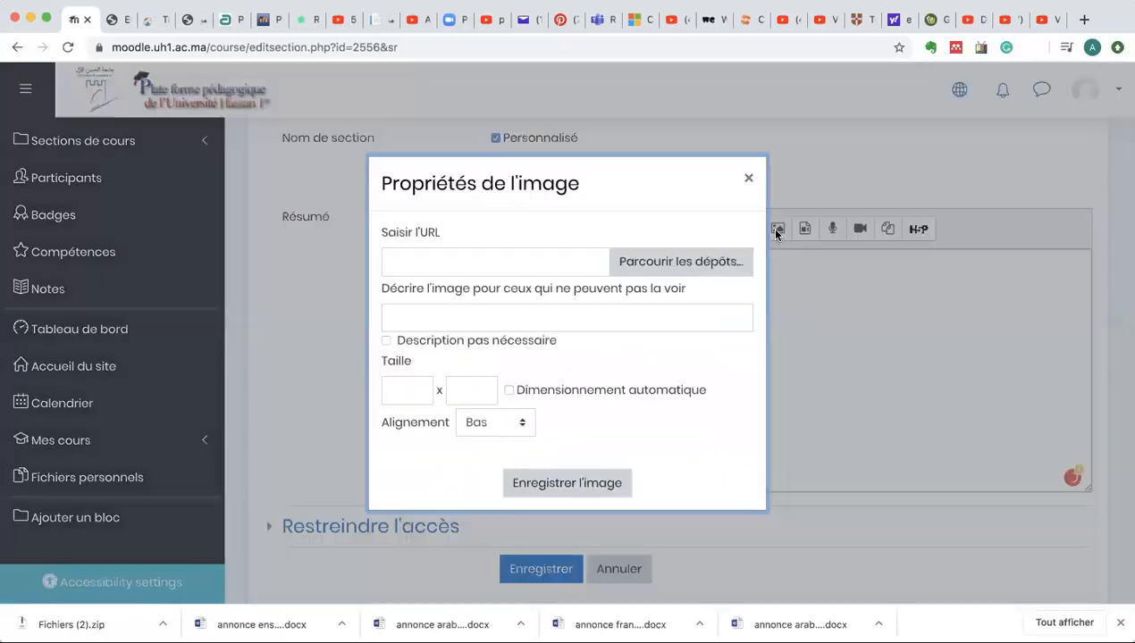
{"action": "left_click", "coordinate": [655, 265]}
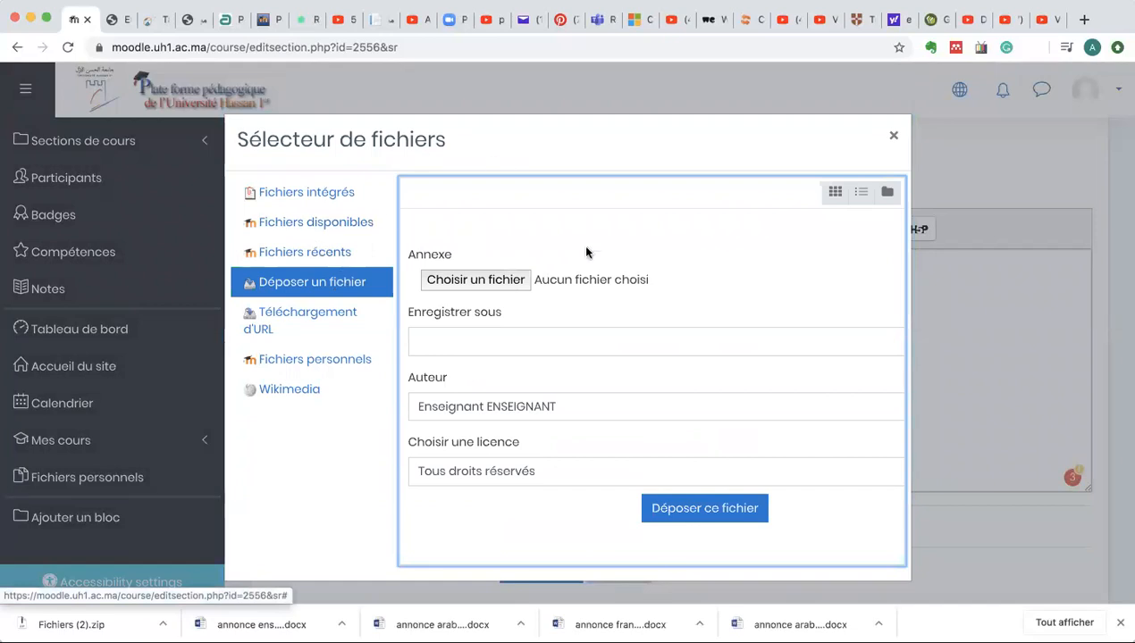
{"action": "left_click", "coordinate": [894, 141]}
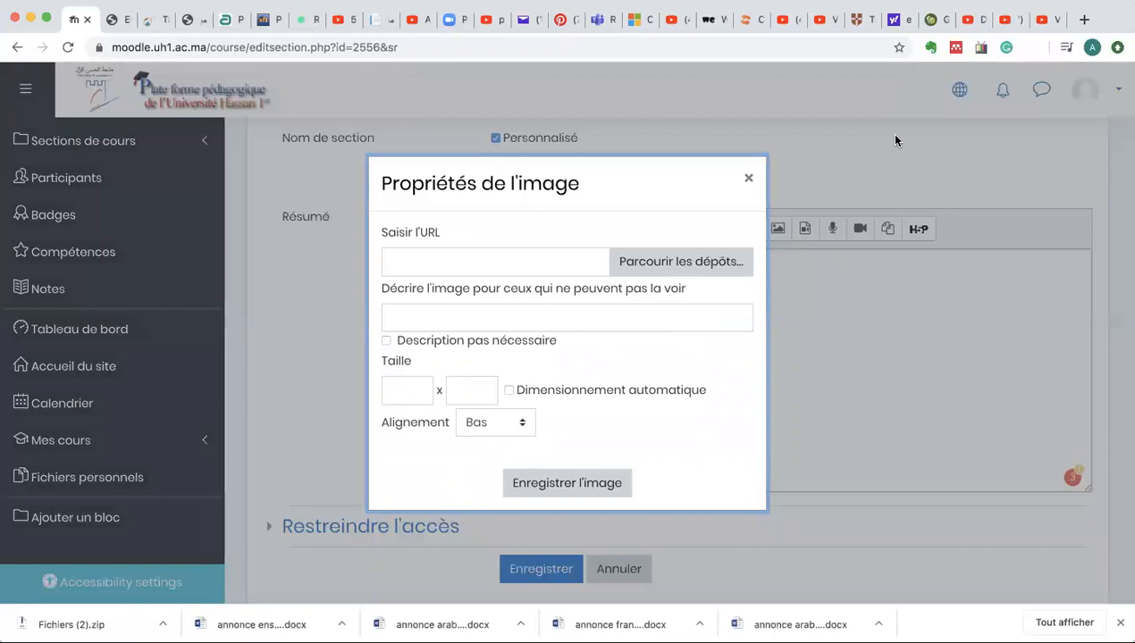
{"action": "left_click", "coordinate": [749, 180]}
Save the first section's settings.
{"action": "scroll", "coordinate": [653, 410], "scroll_direction": "down", "scroll_amount": 3}
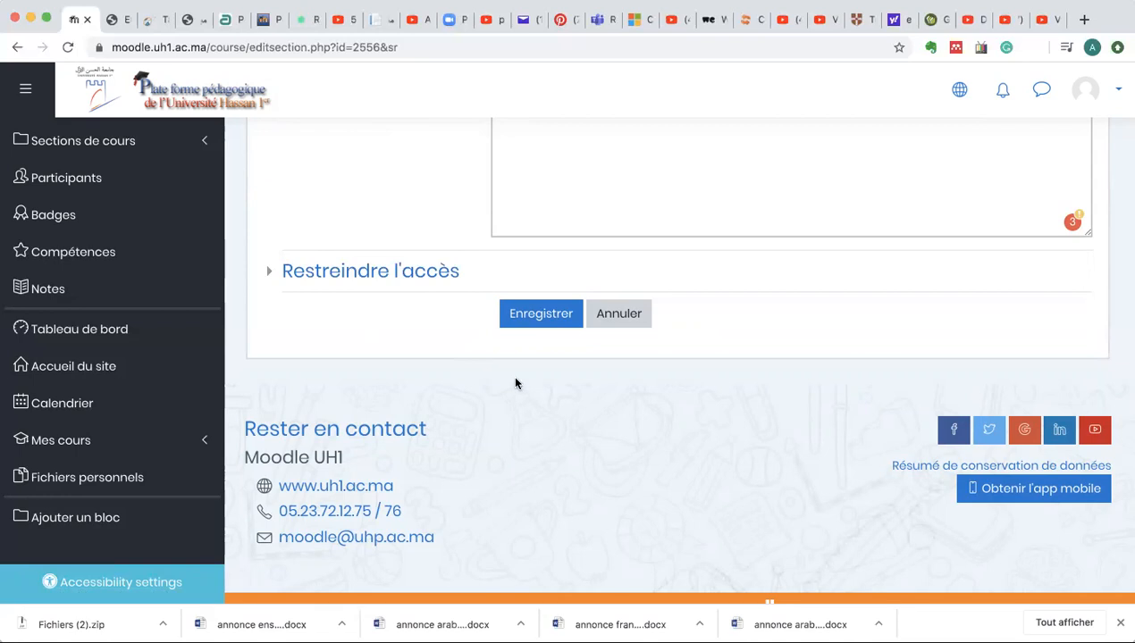
{"action": "left_click", "coordinate": [547, 316]}
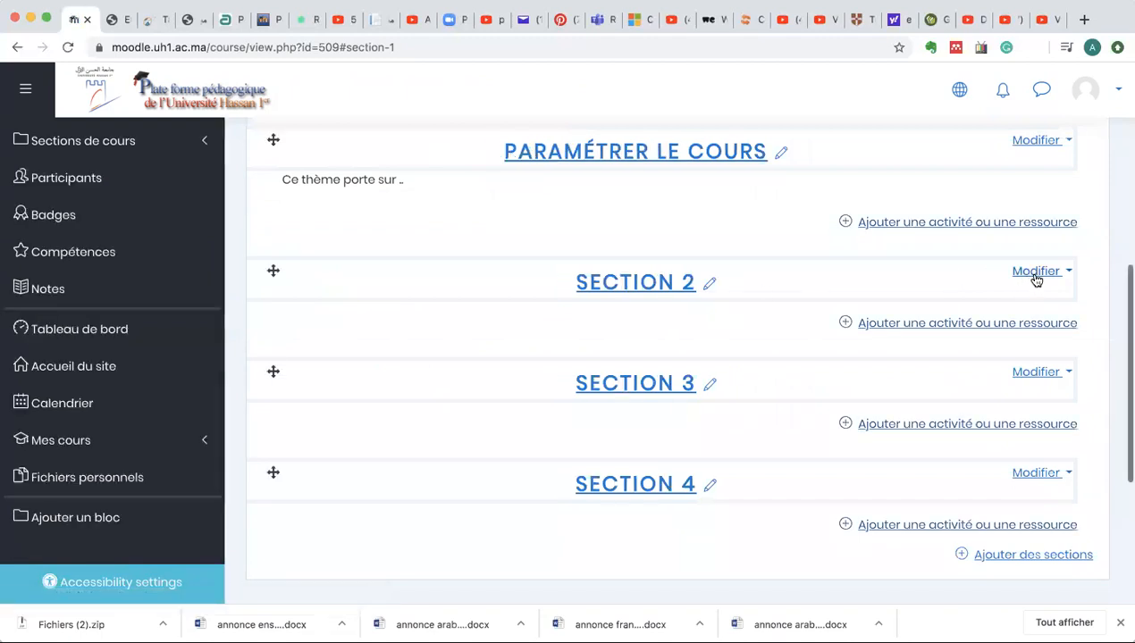
Give Section 2 the custom name "Scénariser le cours" and save its settings.
{"action": "left_click", "coordinate": [1032, 272]}
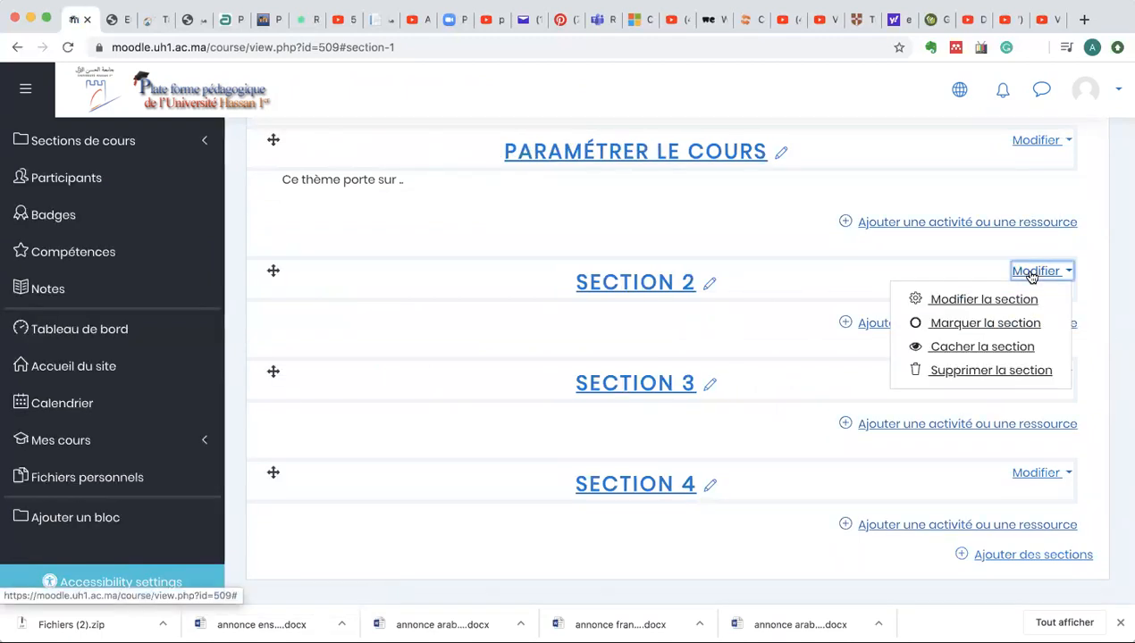
{"action": "left_click", "coordinate": [956, 300]}
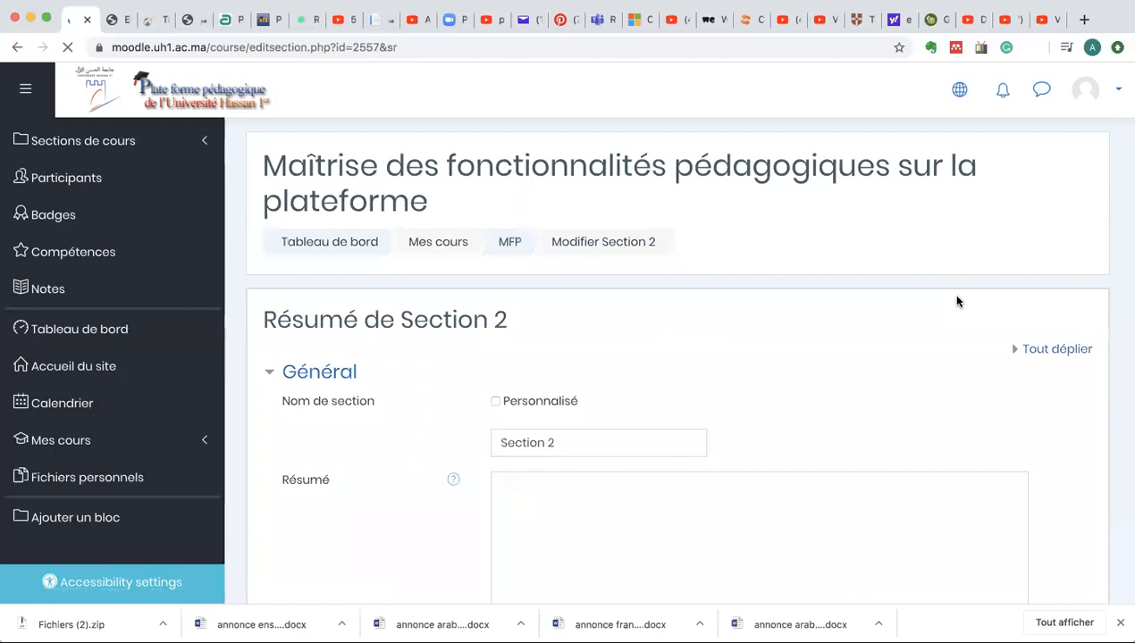
{"action": "left_click", "coordinate": [494, 401]}
{"action": "left_click", "coordinate": [526, 439]}
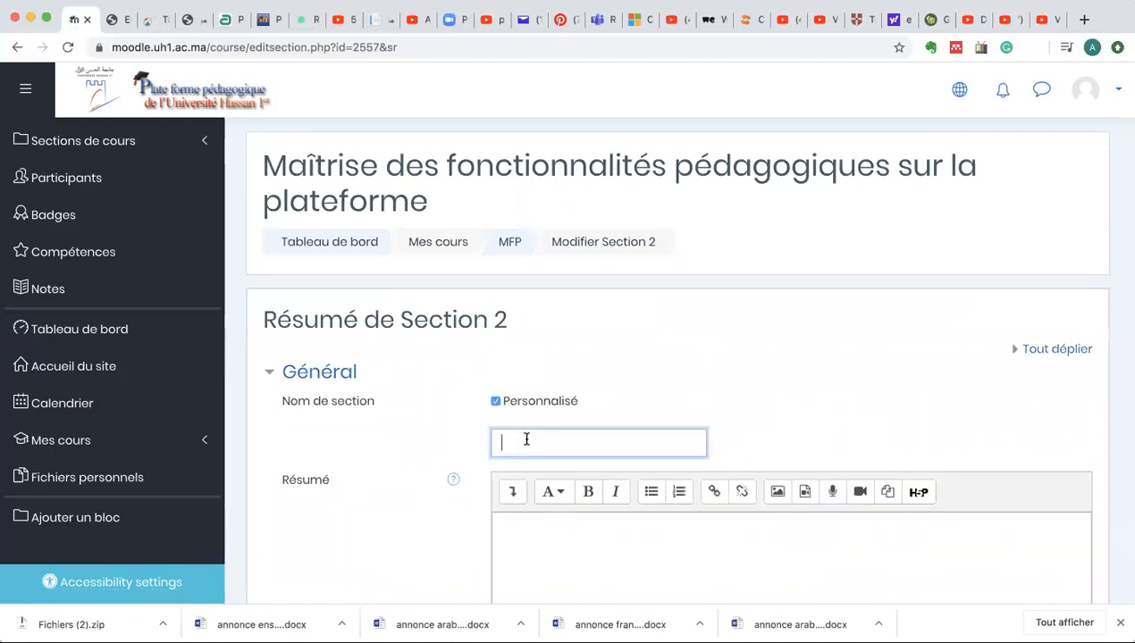
{"action": "type", "text": "Scénariser "}
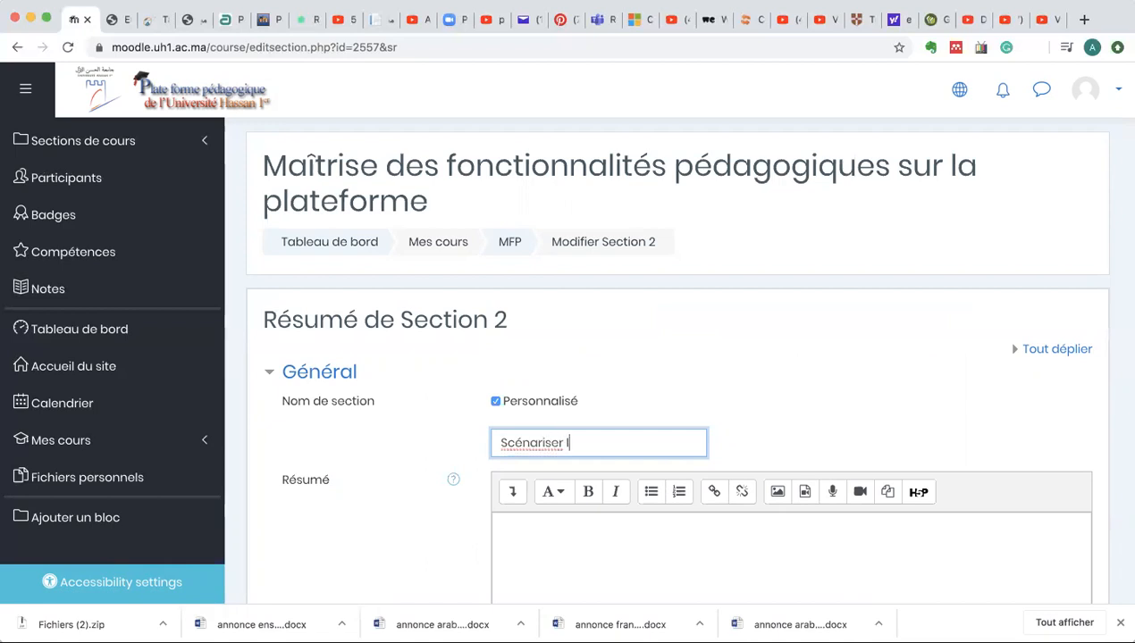
{"action": "type", "text": "le cours"}
{"action": "scroll", "coordinate": [594, 562], "scroll_direction": "down", "scroll_amount": 10}
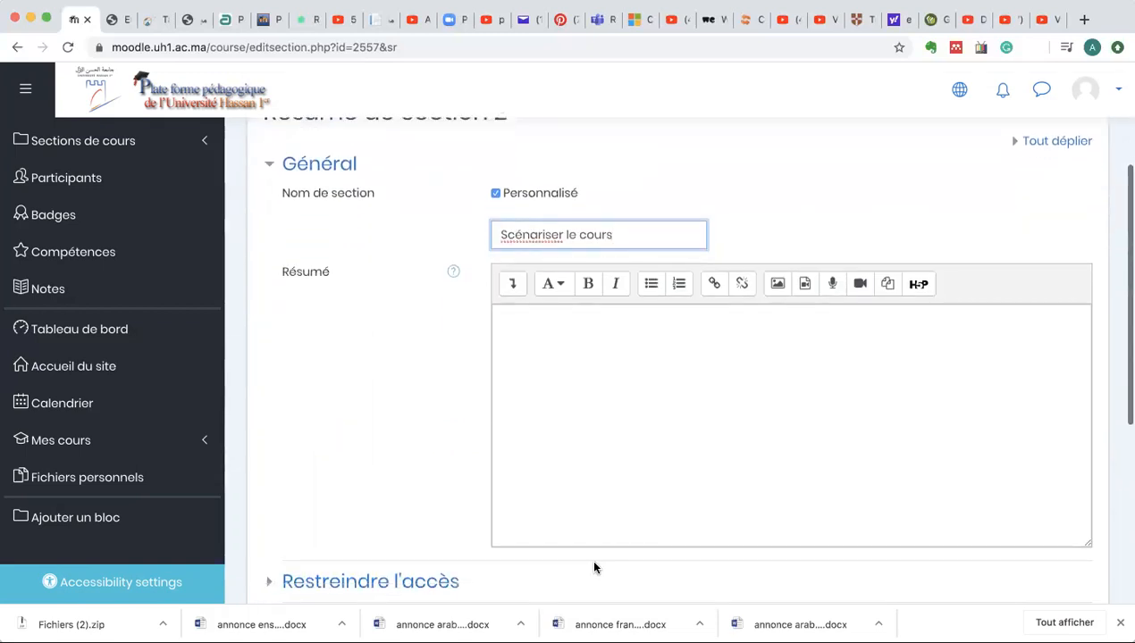
{"action": "left_click", "coordinate": [538, 260]}
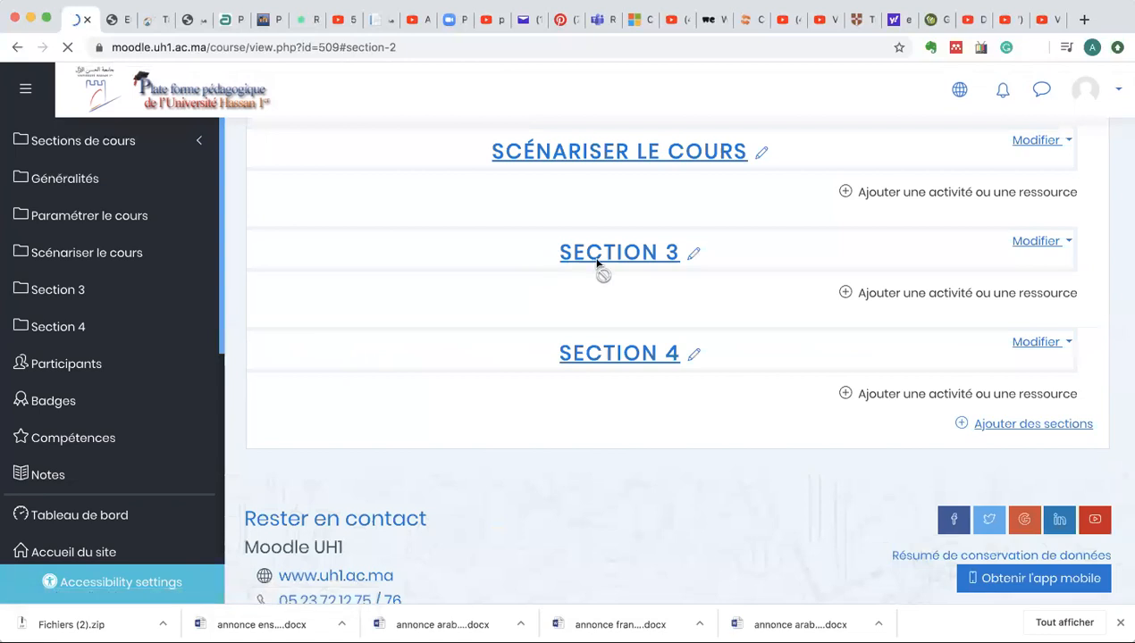
Give Section 3 the custom name "Mettre à disposition des ressources" and save its settings.
{"action": "left_click", "coordinate": [1034, 243]}
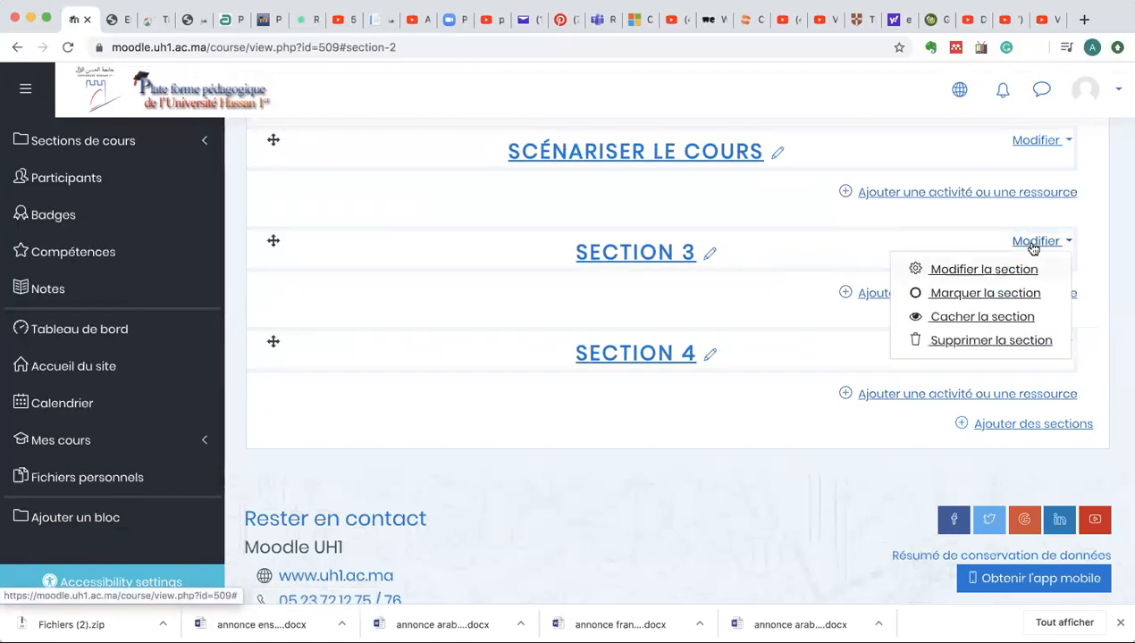
{"action": "left_click", "coordinate": [979, 270]}
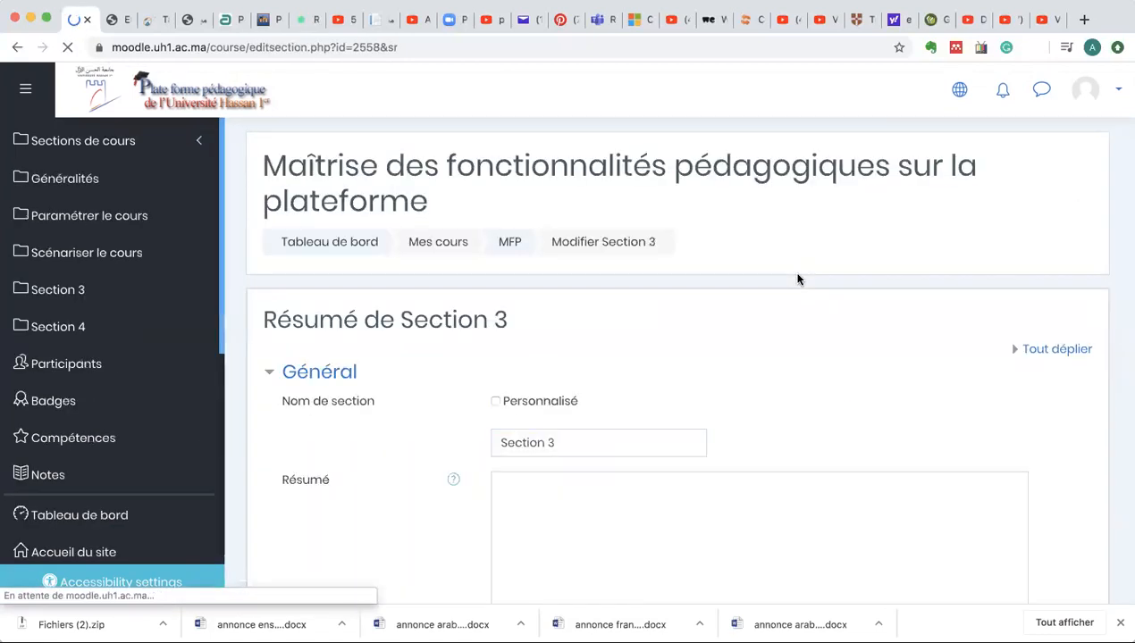
{"action": "left_click", "coordinate": [496, 402]}
{"action": "left_click", "coordinate": [512, 443]}
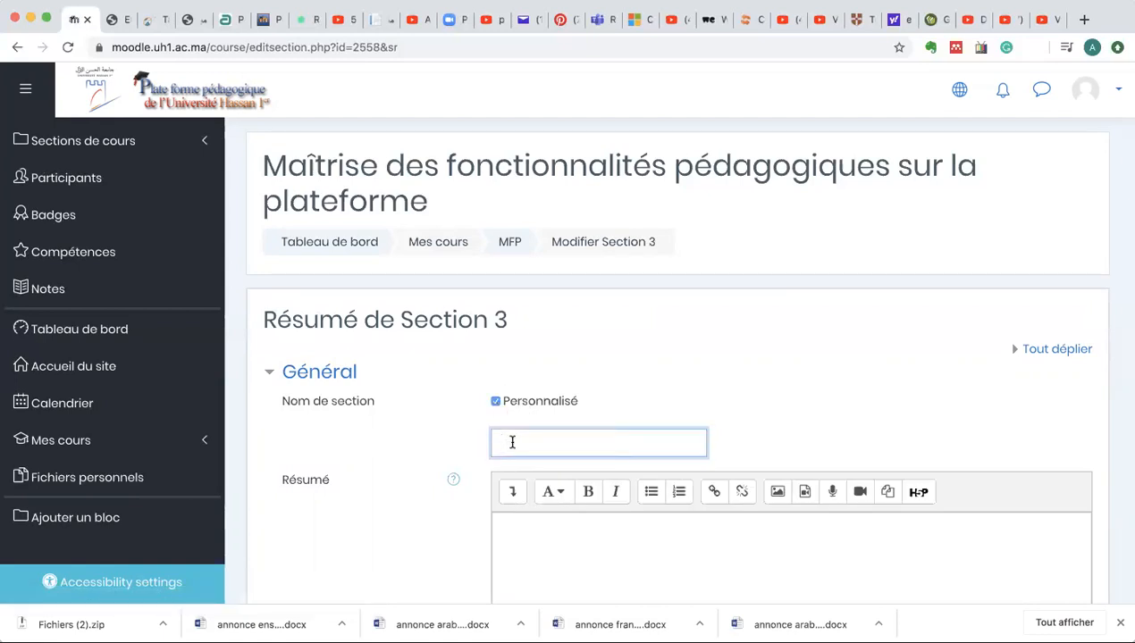
{"action": "type", "text": "M"}
{"action": "type", "text": "ettre"}
{"action": "type", "text": " à disposition "}
{"action": "type", "text": "des ressources"}
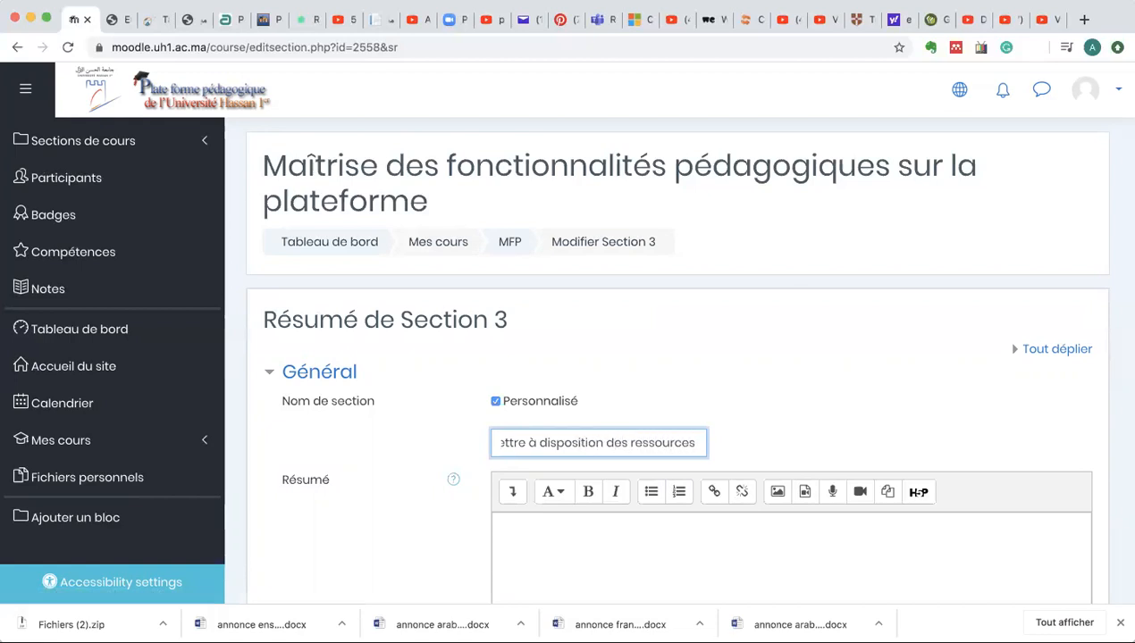
{"action": "scroll", "coordinate": [601, 567], "scroll_direction": "down", "scroll_amount": 5}
{"action": "left_click", "coordinate": [540, 477]}
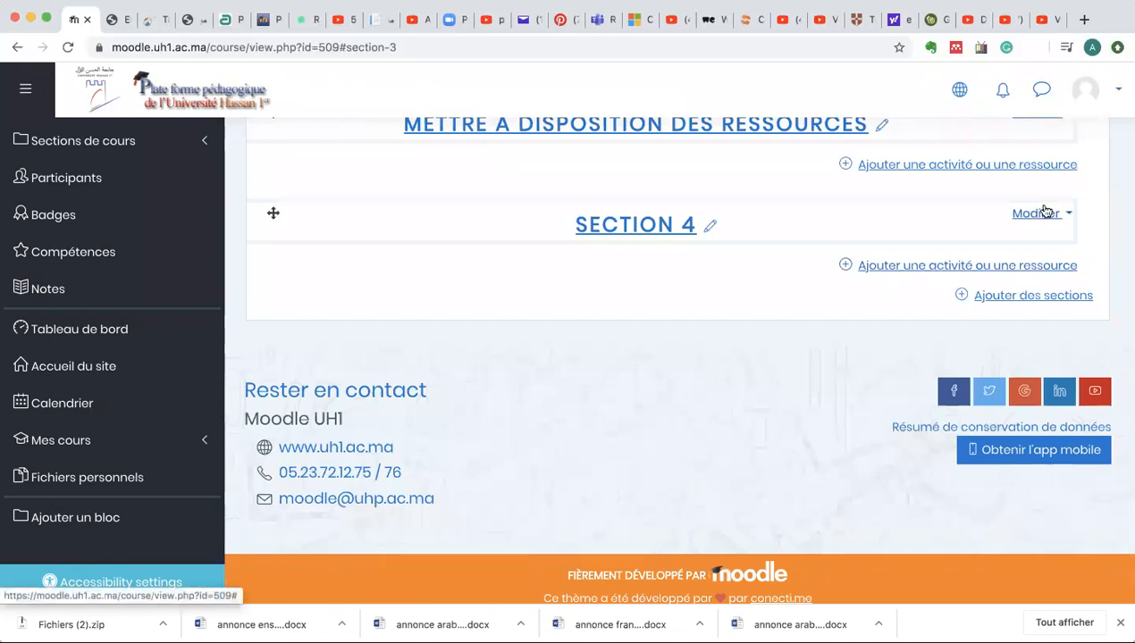
Give Section 4 the custom name "Programmer des activités en ligne" and save its settings.
{"action": "left_click", "coordinate": [1039, 213]}
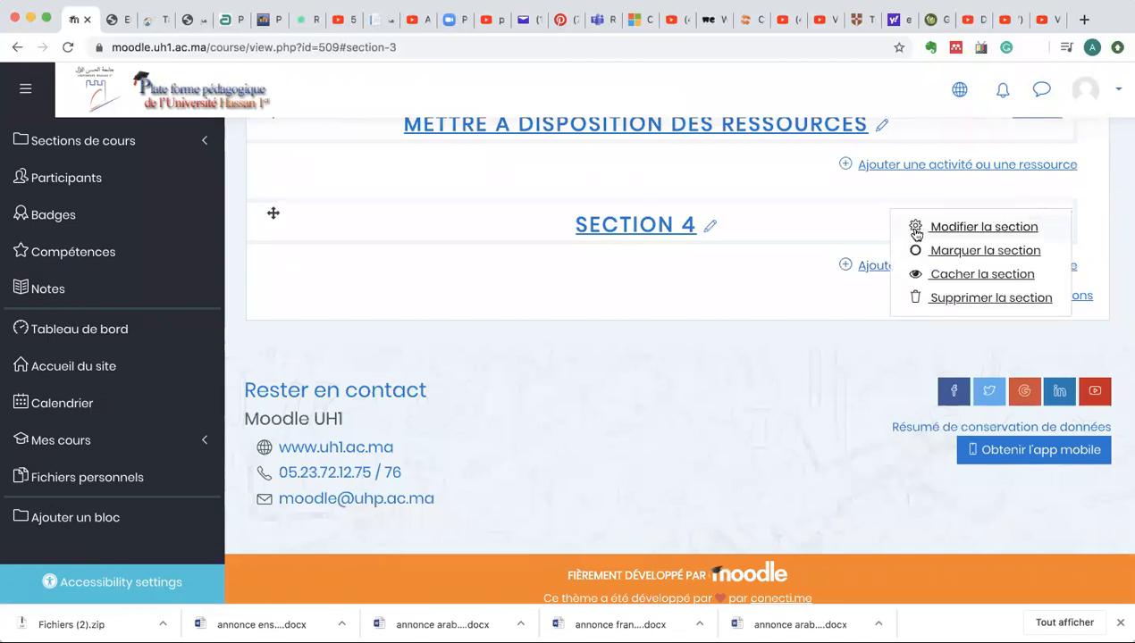
{"action": "left_click", "coordinate": [960, 229]}
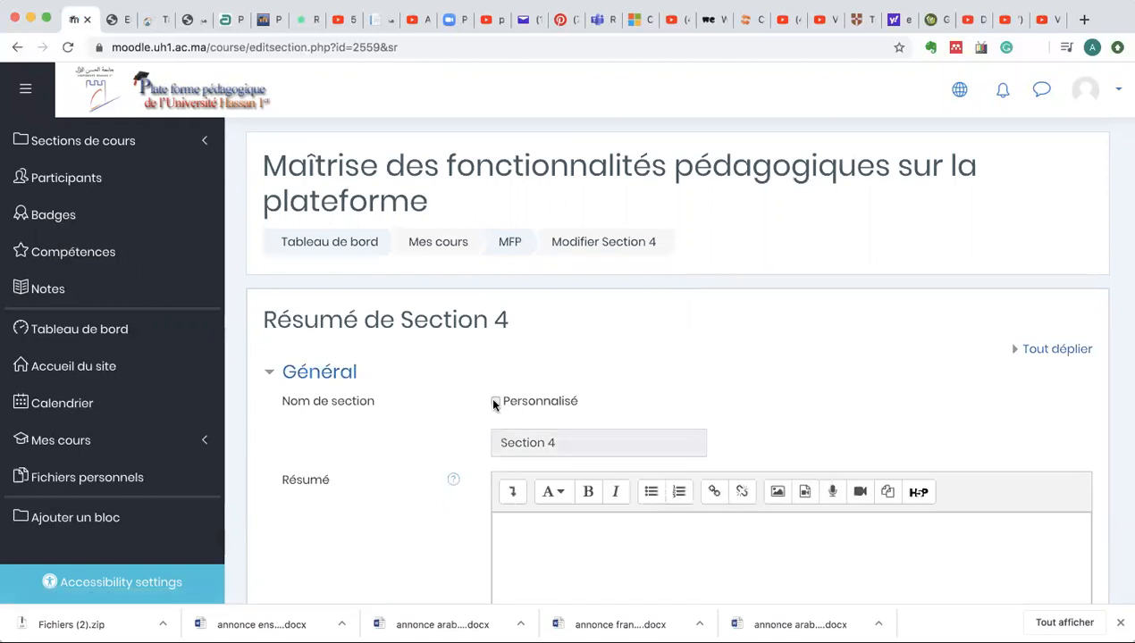
{"action": "left_click", "coordinate": [496, 404]}
{"action": "left_click", "coordinate": [509, 445]}
{"action": "type", "text": "P"}
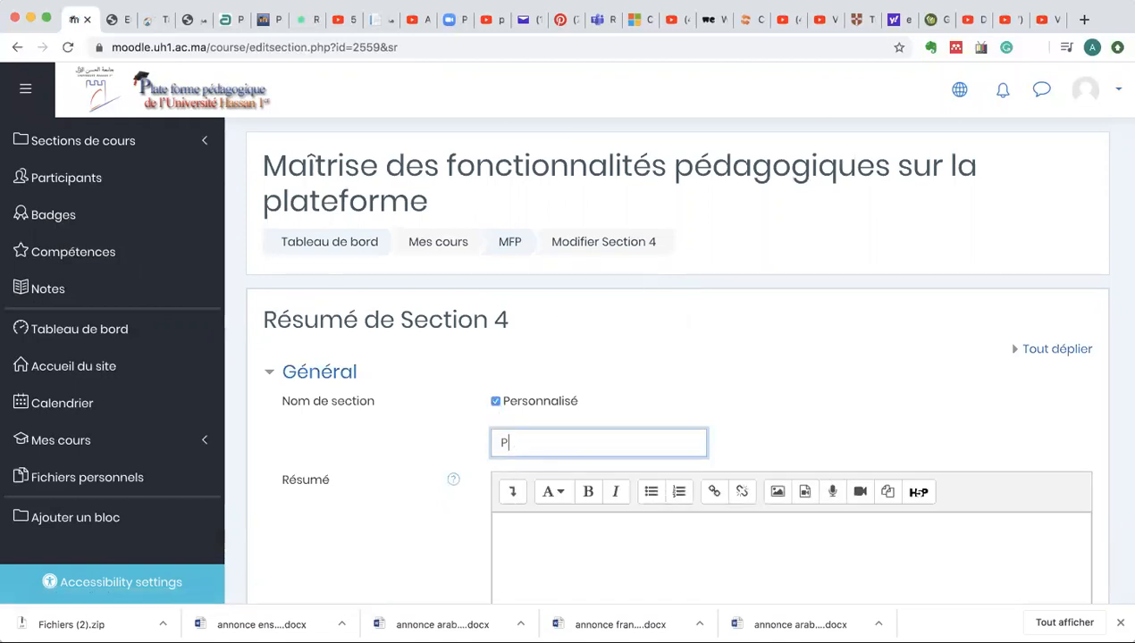
{"action": "type", "text": "rogrammer des en"}
{"action": "key", "text": "BackSpace"}
{"action": "key", "text": "BackSpace"}
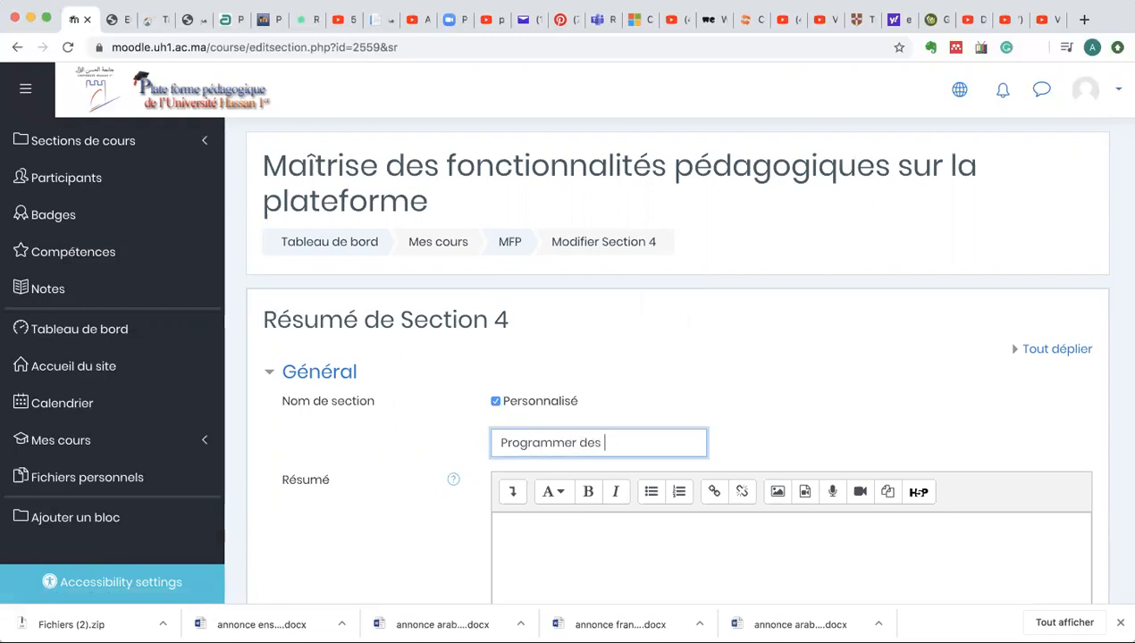
{"action": "type", "text": "activités en ligne"}
{"action": "scroll", "coordinate": [531, 542], "scroll_direction": "down", "scroll_amount": 5}
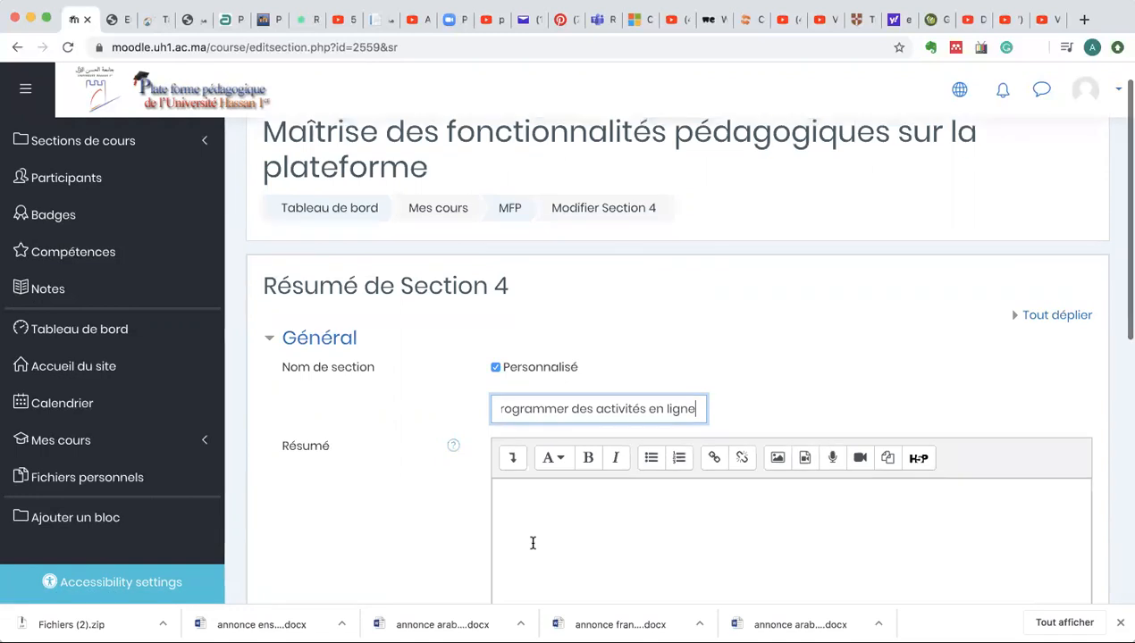
{"action": "left_click", "coordinate": [548, 491]}
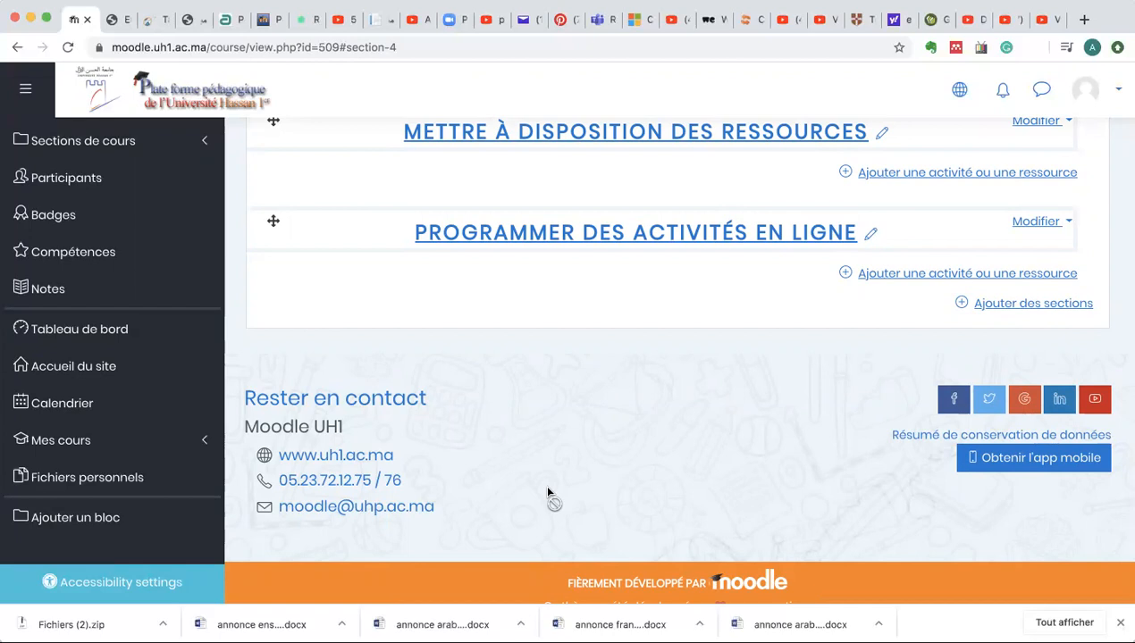
Add 1 new section at the end of the course.
{"action": "left_click", "coordinate": [1030, 305]}
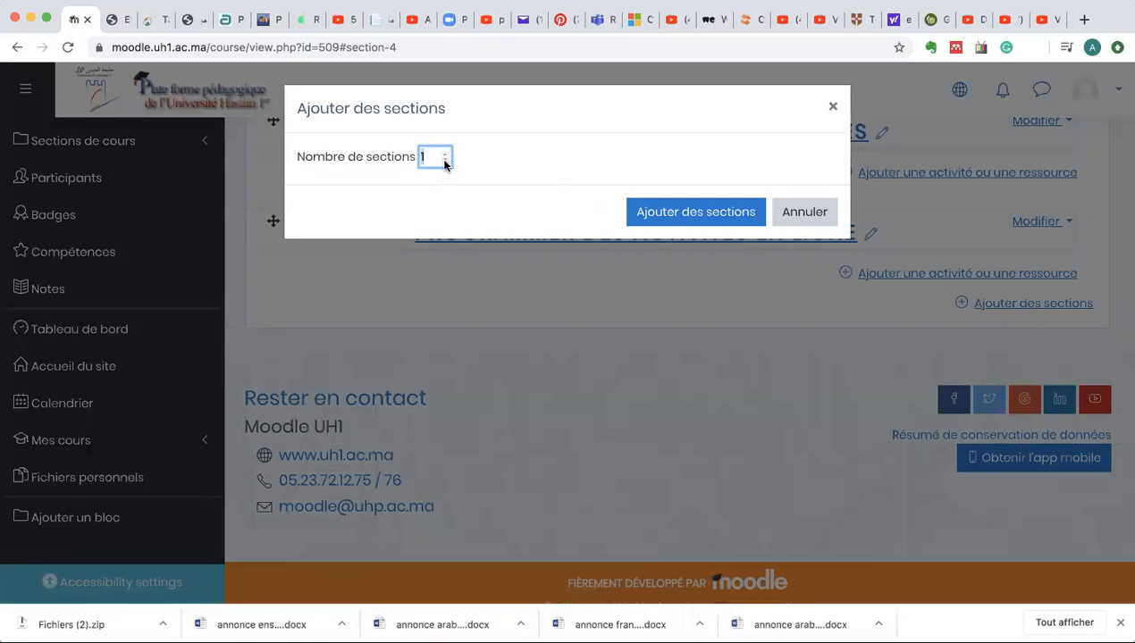
{"action": "type", "text": "2"}
{"action": "left_click", "coordinate": [443, 159]}
{"action": "left_click", "coordinate": [445, 162]}
{"action": "left_click", "coordinate": [662, 211]}
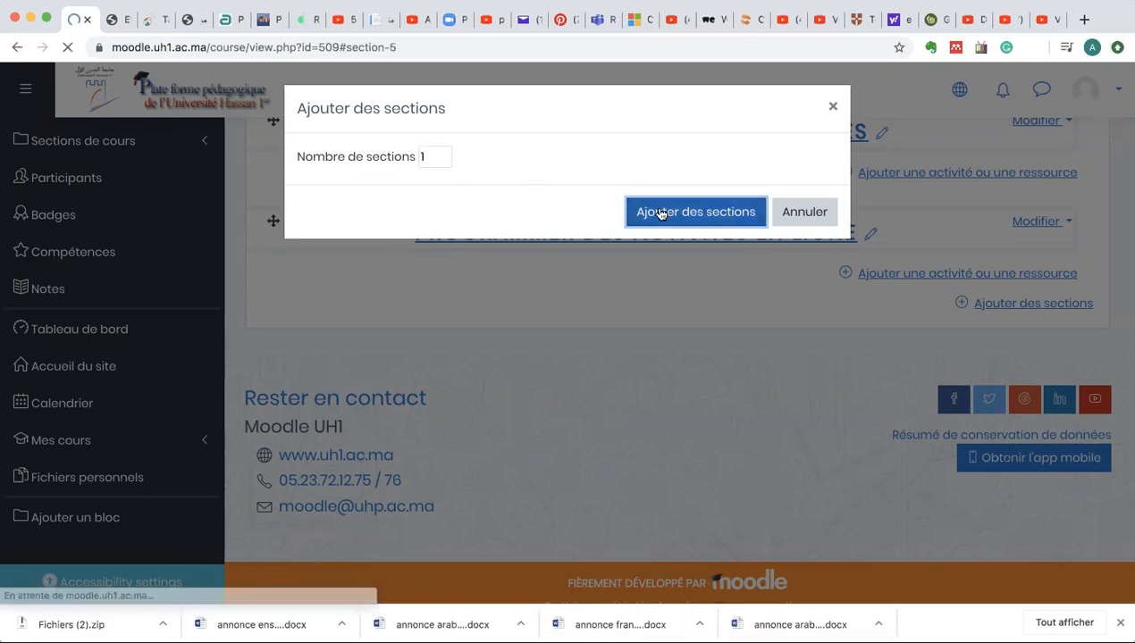
Delete Section 5 from the course.
{"action": "scroll", "coordinate": [624, 384], "scroll_direction": "up", "scroll_amount": 2}
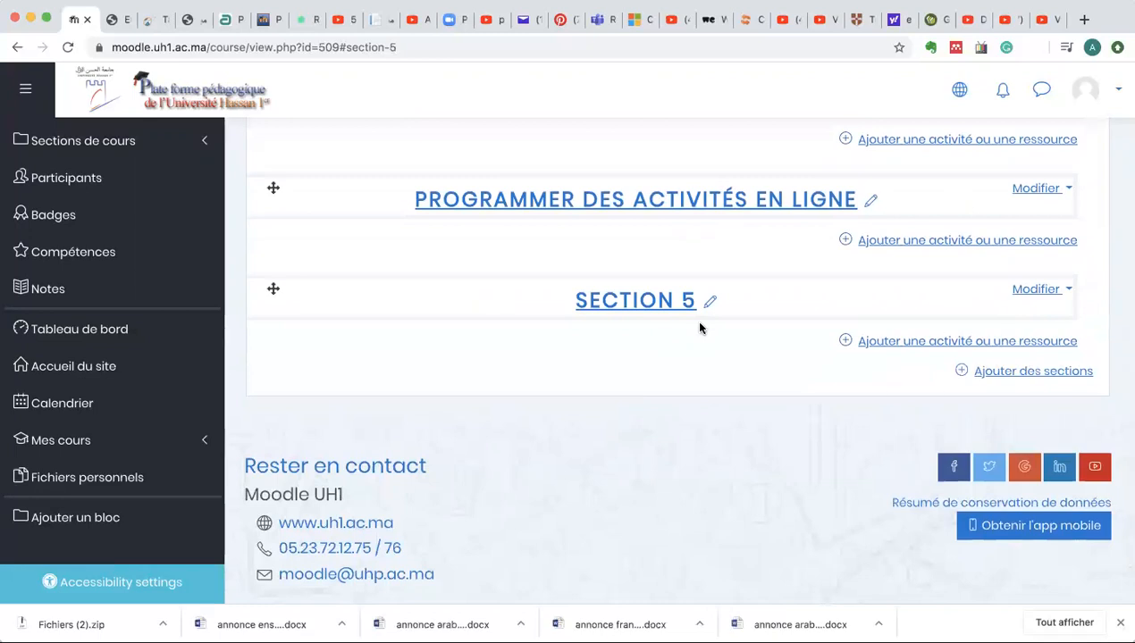
{"action": "left_click", "coordinate": [1031, 289]}
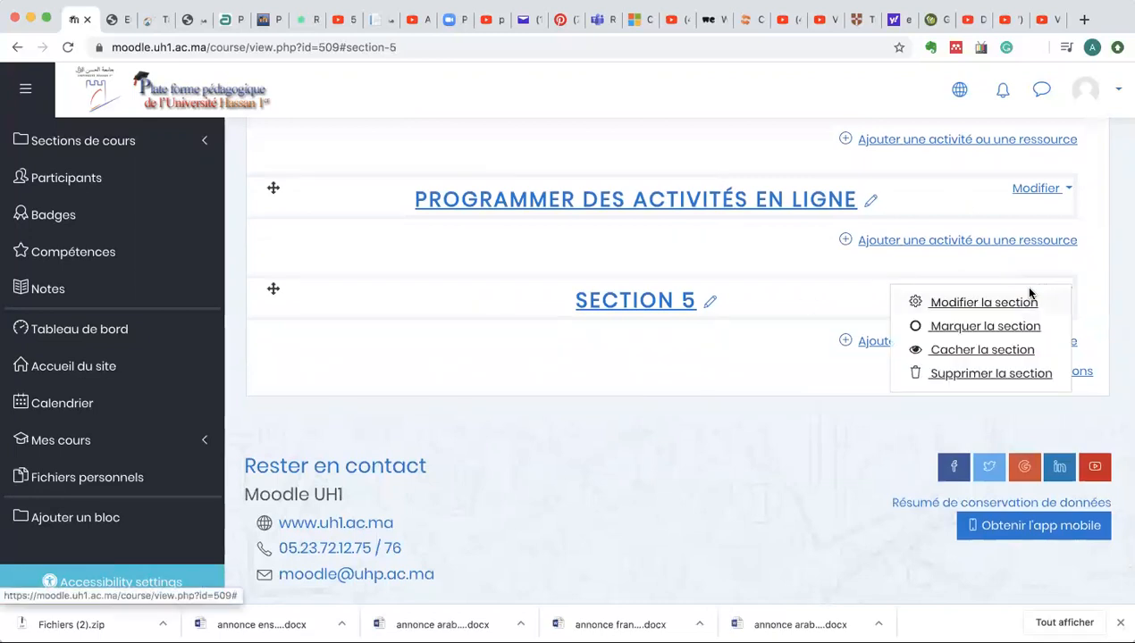
{"action": "left_click", "coordinate": [941, 375]}
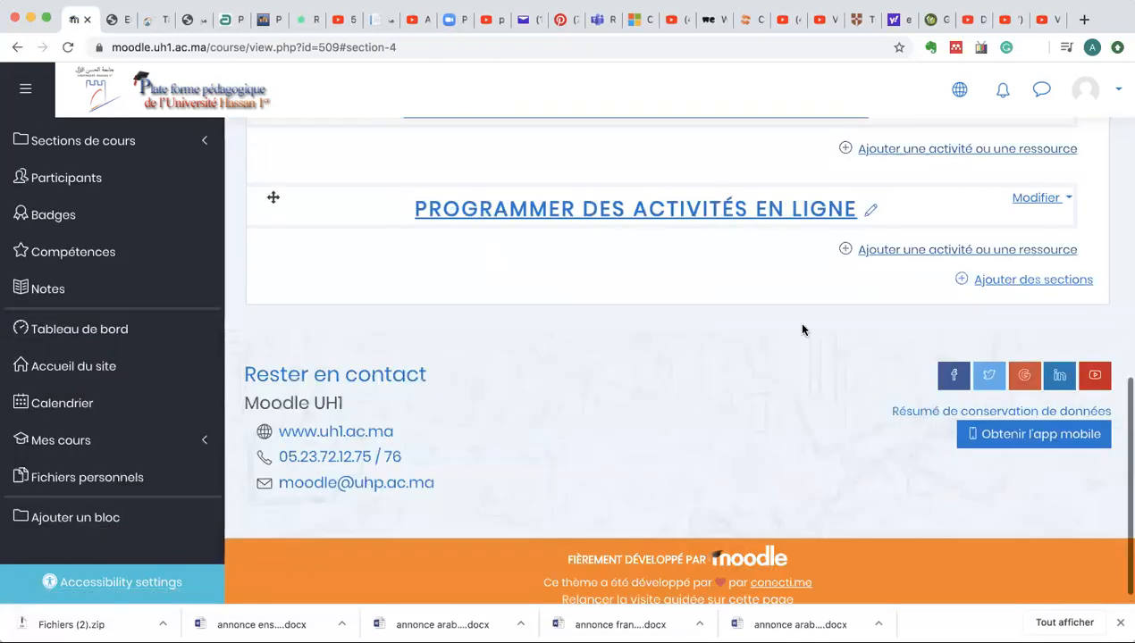
Move the "Scénariser le cours" section below "Mettre à disposition des ressources", and from there to above "Paramétrer le cours".
{"action": "scroll", "coordinate": [797, 323], "scroll_direction": "up", "scroll_amount": 3}
{"action": "scroll", "coordinate": [802, 329], "scroll_direction": "up", "scroll_amount": 4}
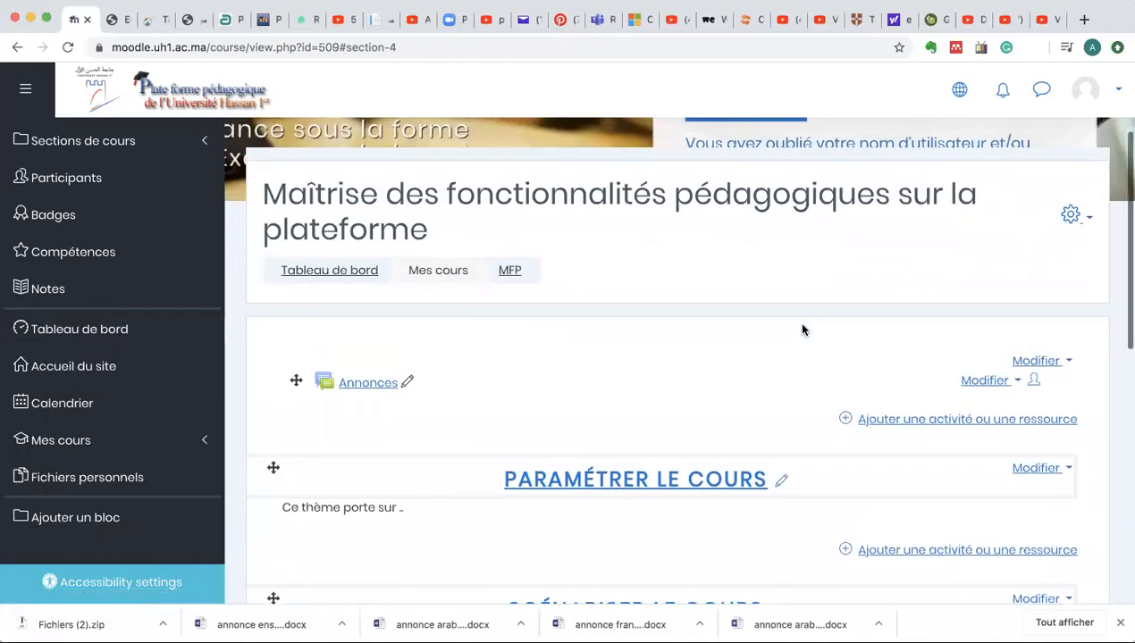
{"action": "scroll", "coordinate": [801, 329], "scroll_direction": "down", "scroll_amount": 1}
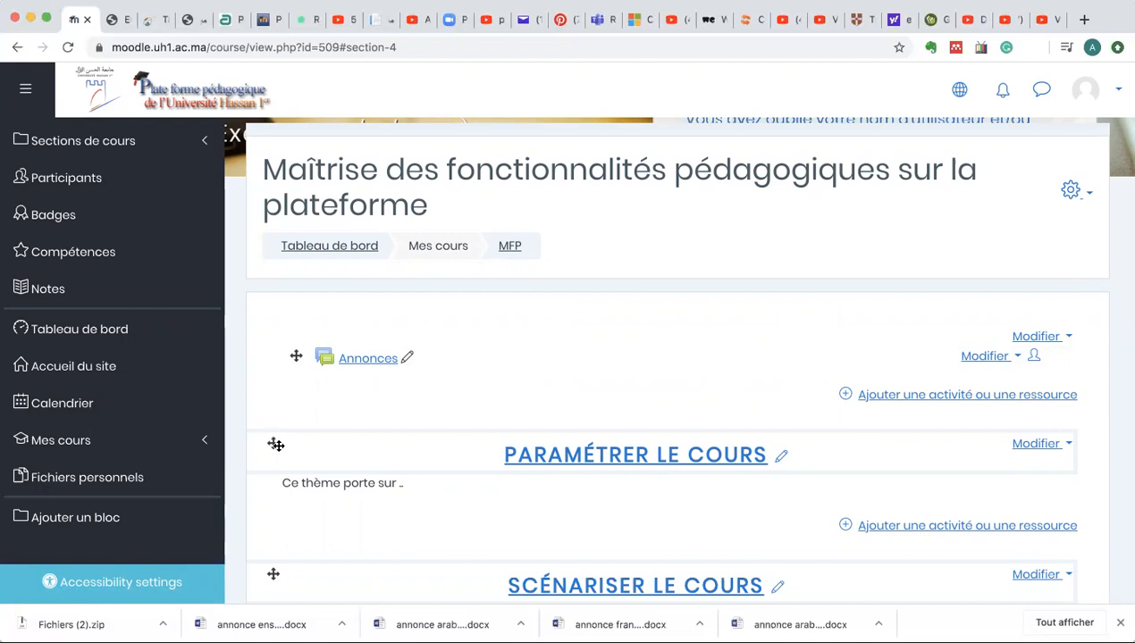
{"action": "scroll", "coordinate": [276, 445], "scroll_direction": "down", "scroll_amount": 5}
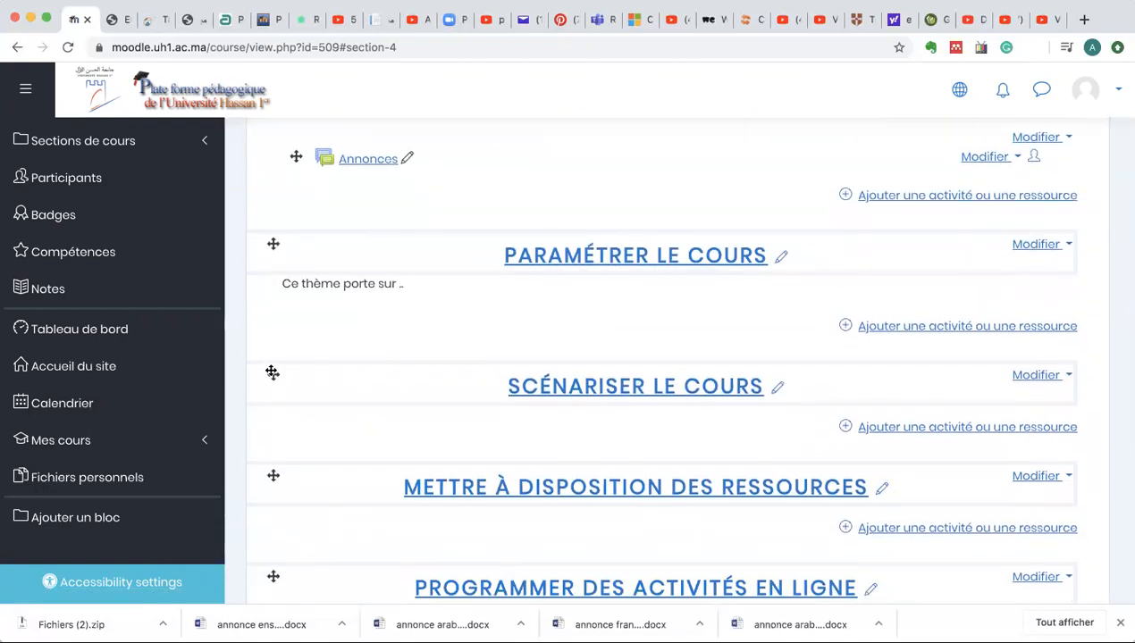
{"action": "left_click_drag", "start_coordinate": [273, 373], "coordinate": [277, 497]}
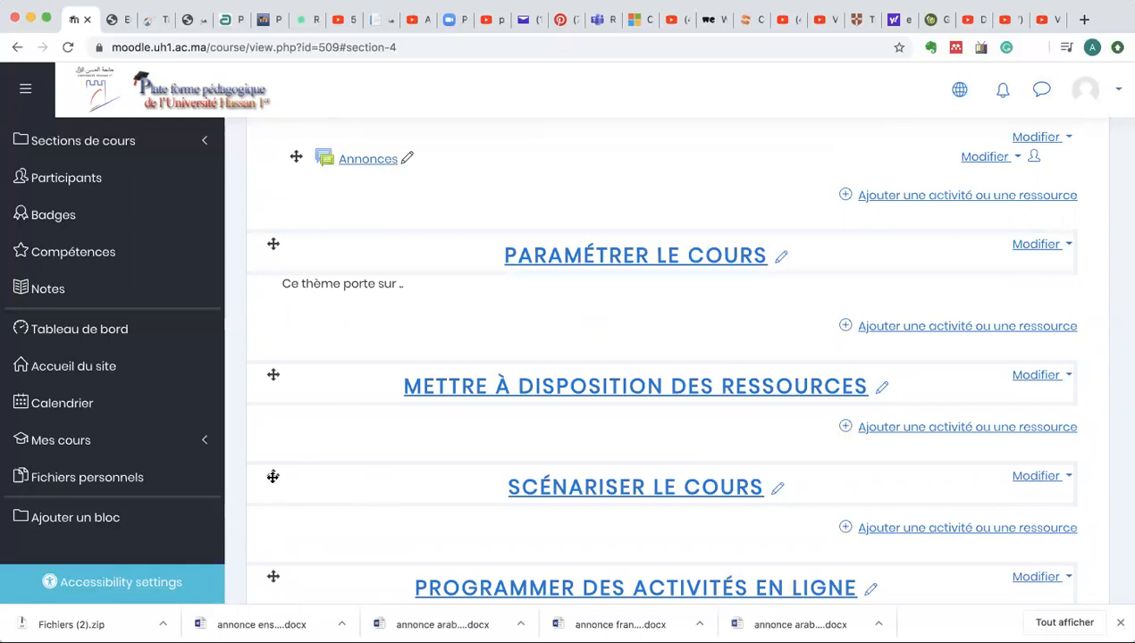
{"action": "left_click_drag", "start_coordinate": [273, 477], "coordinate": [266, 349]}
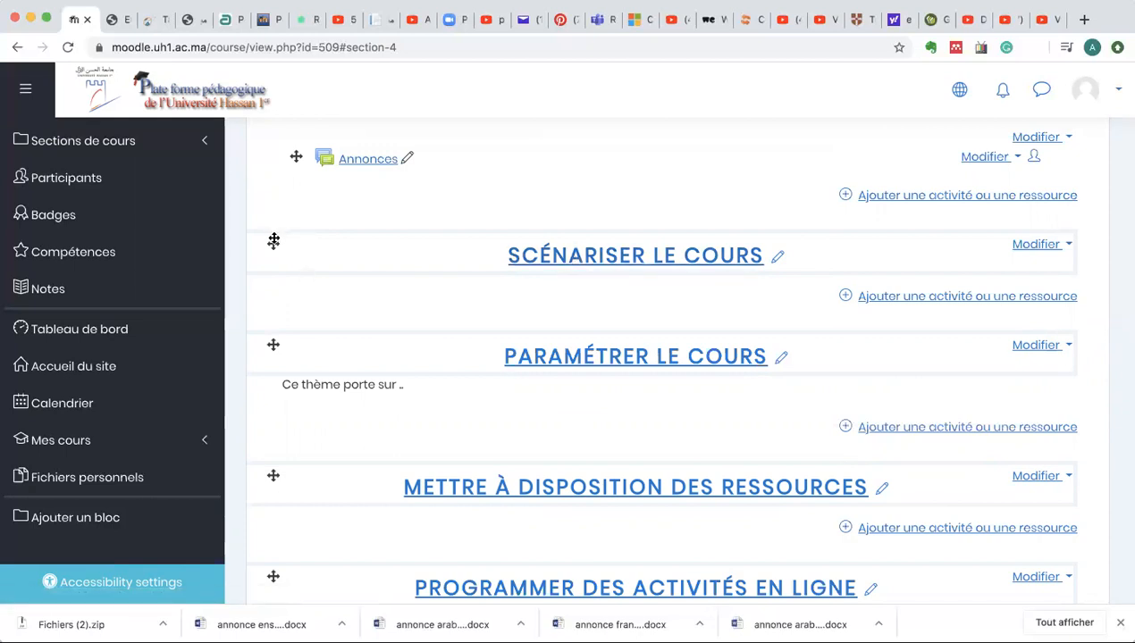
Reorder the first three sections as "Paramétrer le cours", "Scénariser le cours", "Mettre à disposition des ressources".
{"action": "left_click_drag", "start_coordinate": [272, 244], "coordinate": [281, 408]}
{"action": "left_click_drag", "start_coordinate": [273, 244], "coordinate": [273, 484]}
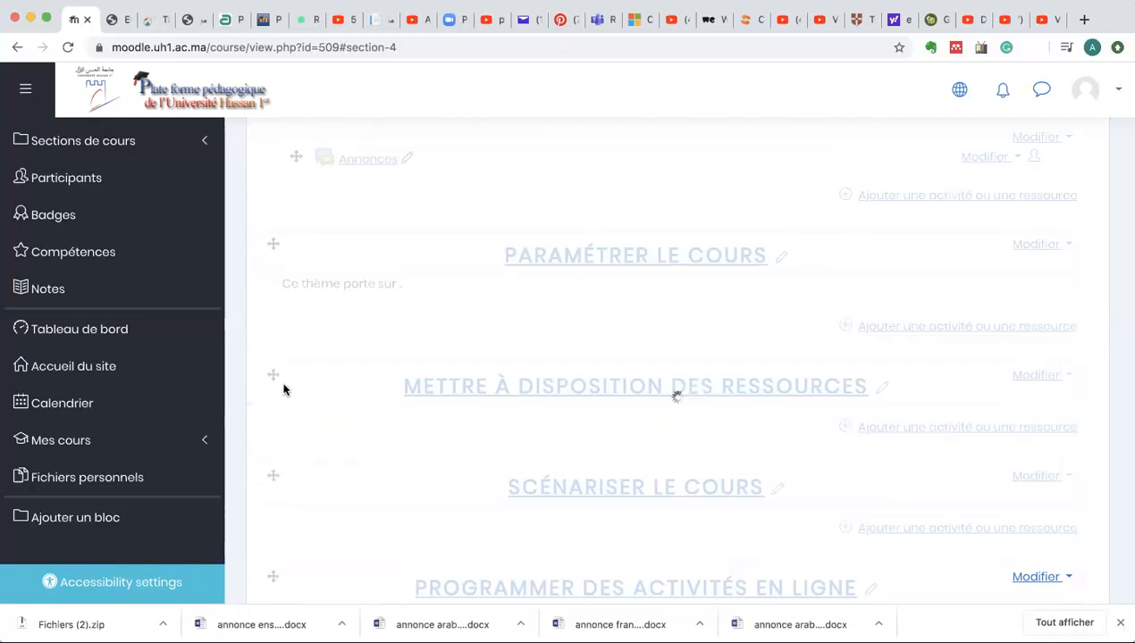
{"action": "left_click_drag", "start_coordinate": [273, 376], "coordinate": [283, 532]}
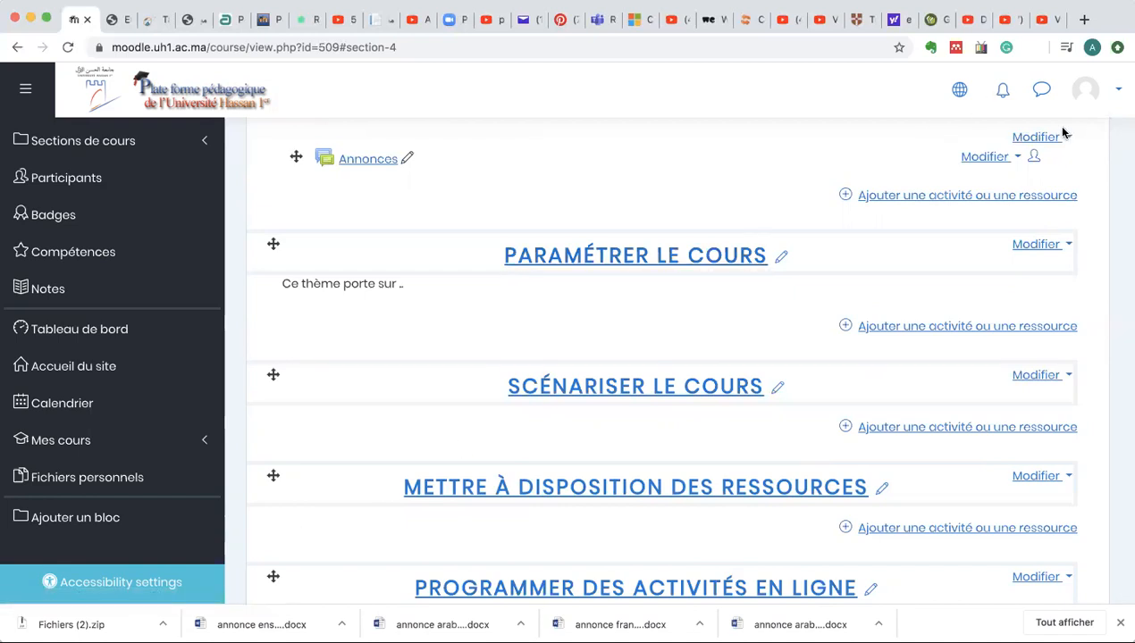
Turn off the course's edit mode and review the list of sections on the course page.
{"action": "scroll", "coordinate": [1065, 134], "scroll_direction": "up", "scroll_amount": 3}
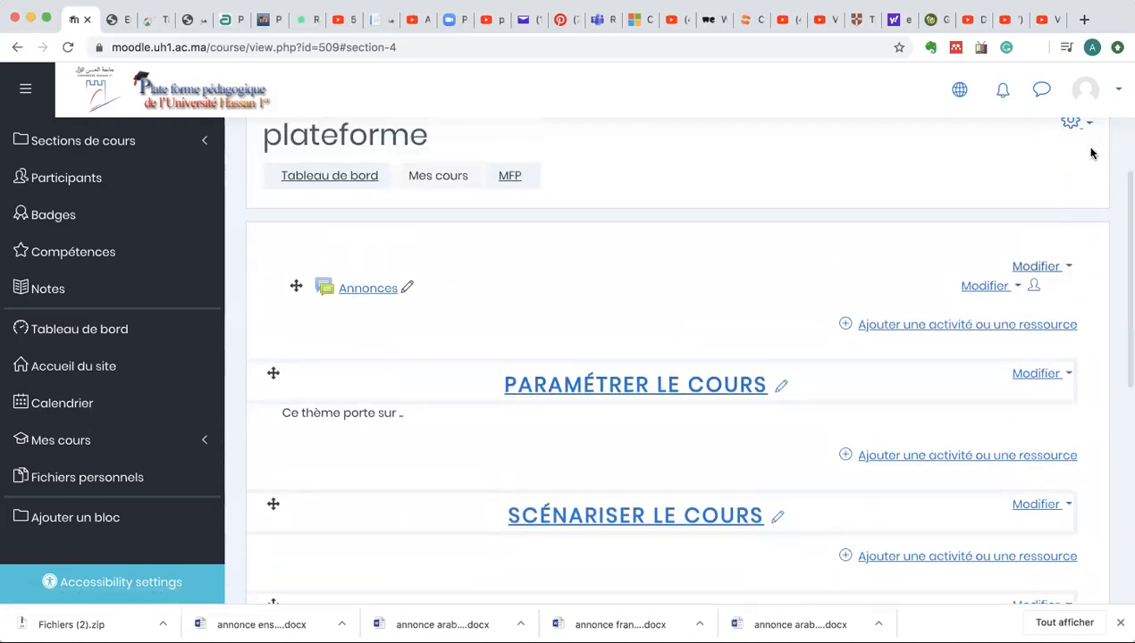
{"action": "left_click", "coordinate": [1083, 150]}
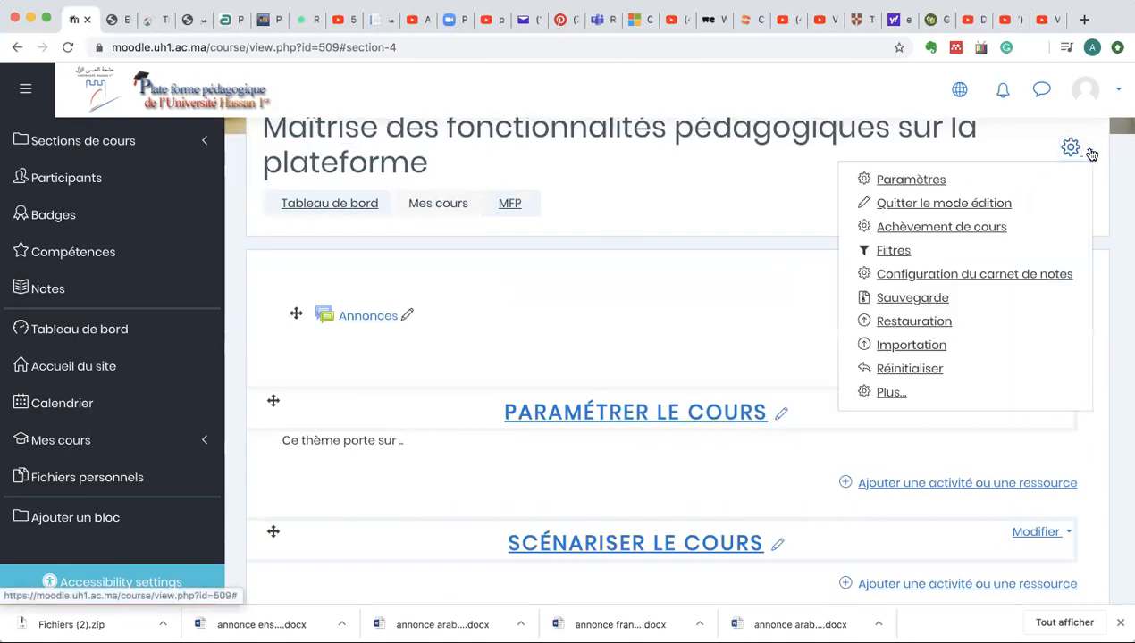
{"action": "left_click", "coordinate": [925, 205]}
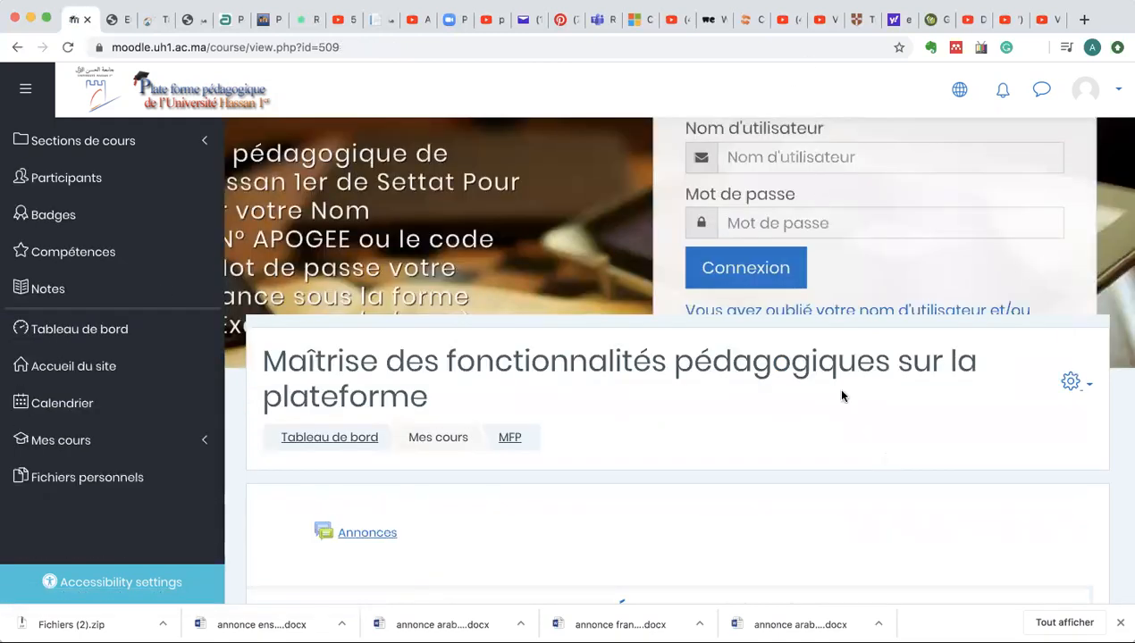
{"action": "scroll", "coordinate": [834, 387], "scroll_direction": "down", "scroll_amount": 2}
{"action": "scroll", "coordinate": [841, 396], "scroll_direction": "down", "scroll_amount": 4}
{"action": "scroll", "coordinate": [841, 396], "scroll_direction": "up", "scroll_amount": 2}
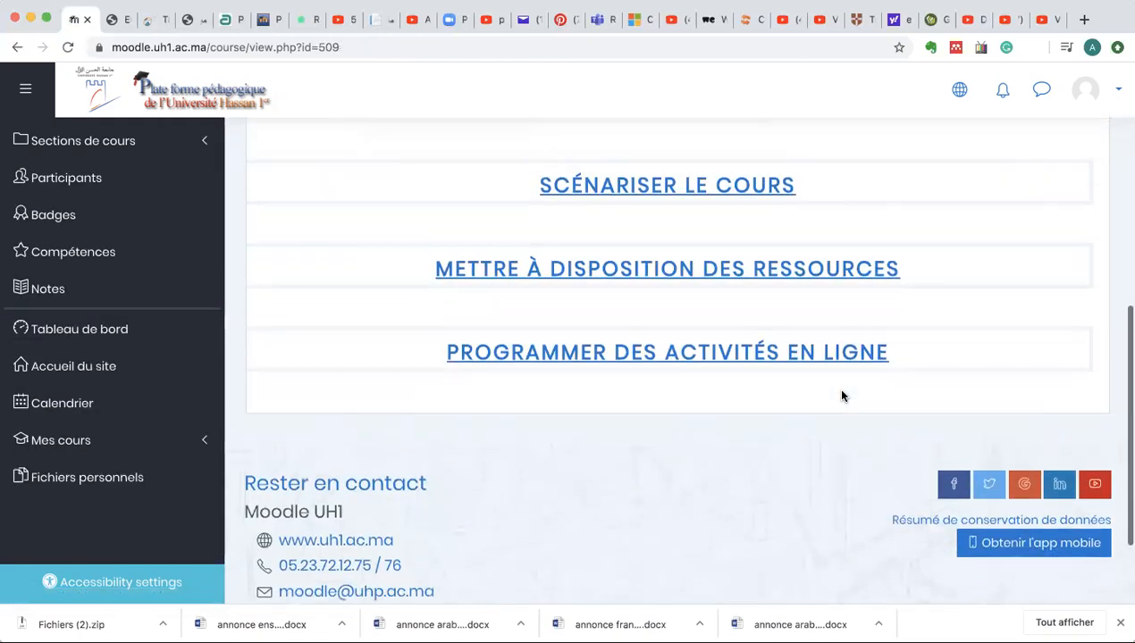
{"action": "scroll", "coordinate": [841, 396], "scroll_direction": "up", "scroll_amount": 1}
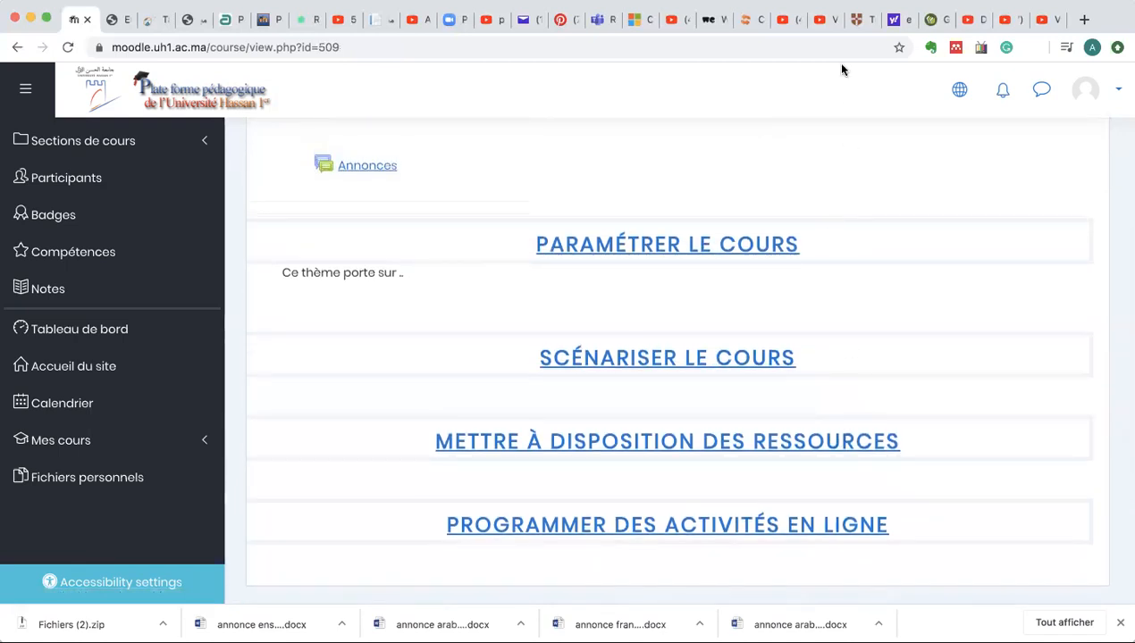
{"action": "scroll", "coordinate": [884, 141], "scroll_direction": "up", "scroll_amount": 2}
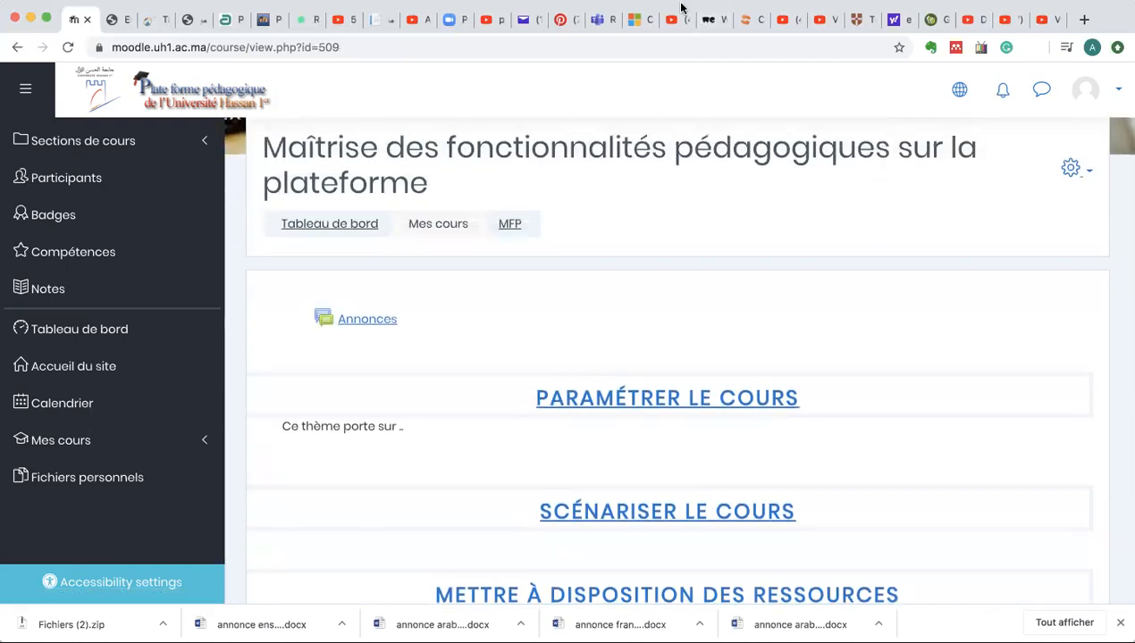